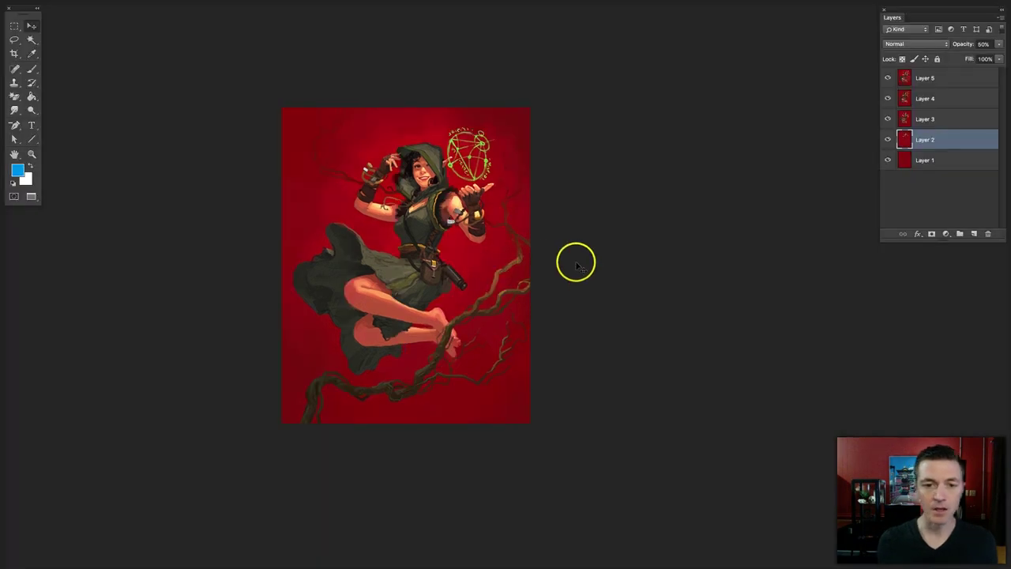
Hide Layers 5 through 2 one by one to step back to the bare sketch.
click(887, 77)
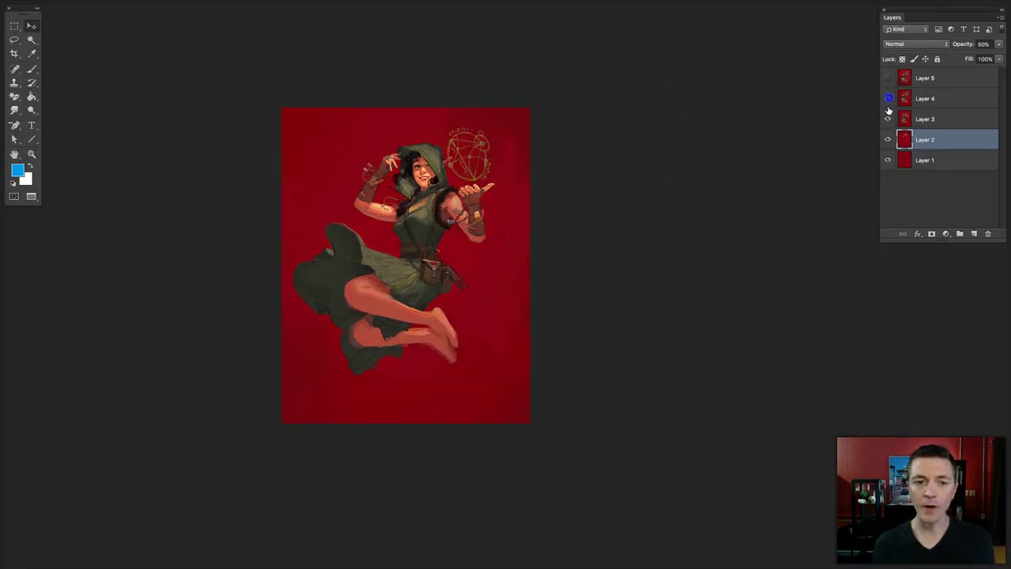
click(887, 98)
click(887, 119)
click(887, 141)
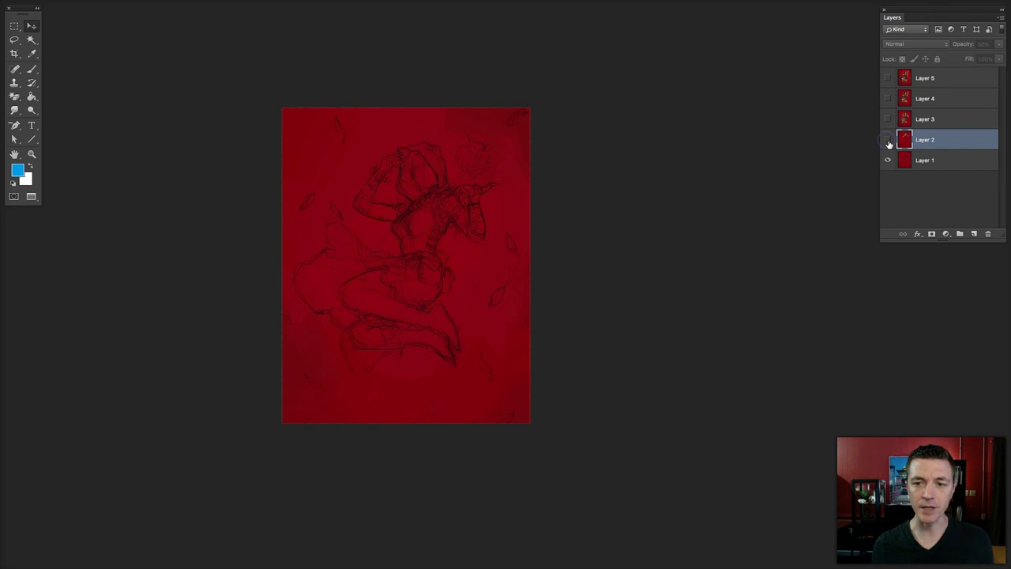
Show Layers 2 through 5 again to restore the full painting and bring up the History panel.
click(887, 141)
click(887, 118)
click(887, 98)
click(887, 78)
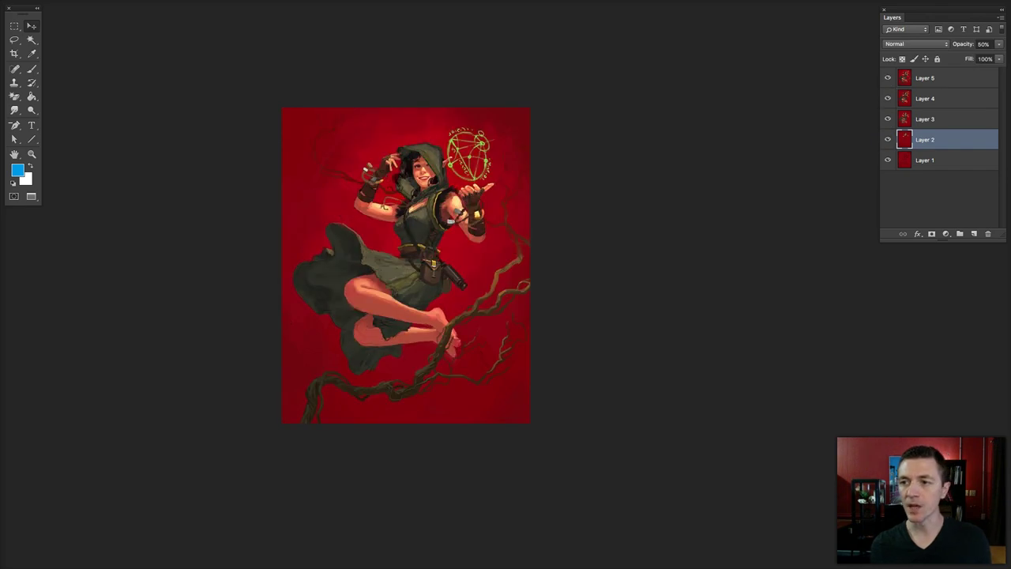
key(alt+F9)
scroll(761, 106, up, 10)
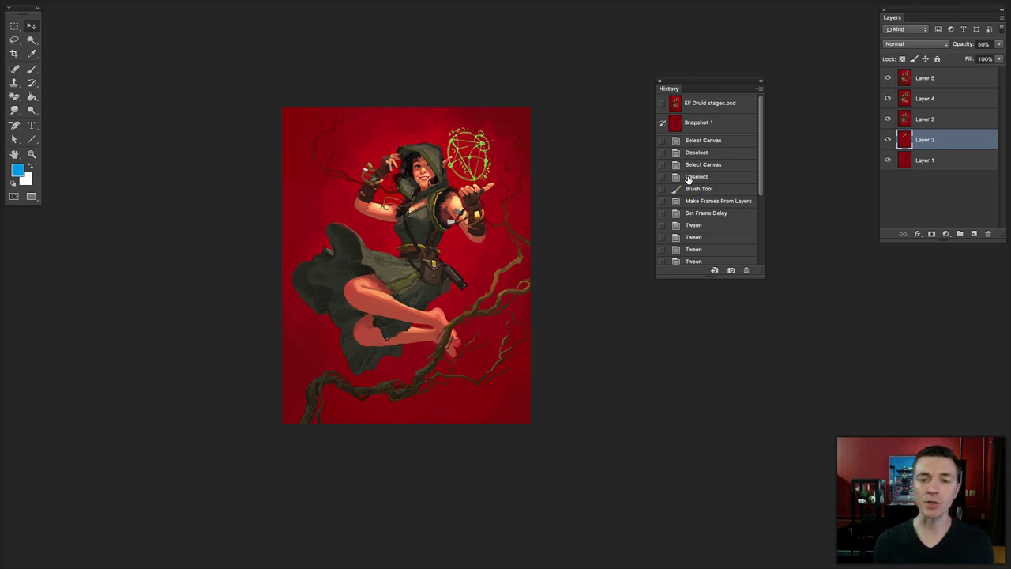
Create a new history snapshot, return to Snapshot 1, fit the page on screen and select all.
click(731, 270)
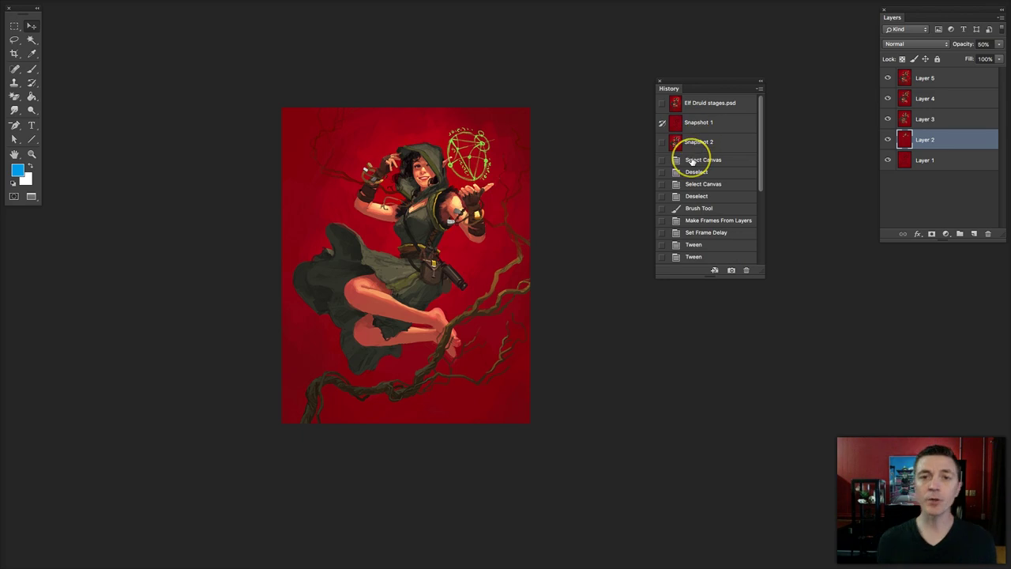
click(699, 124)
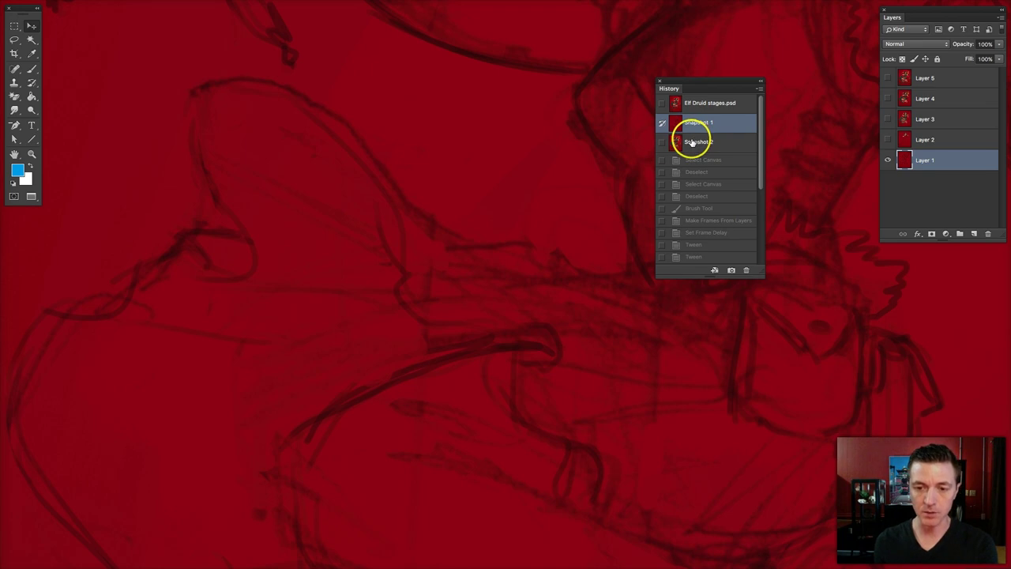
key(super+0)
key(super+a)
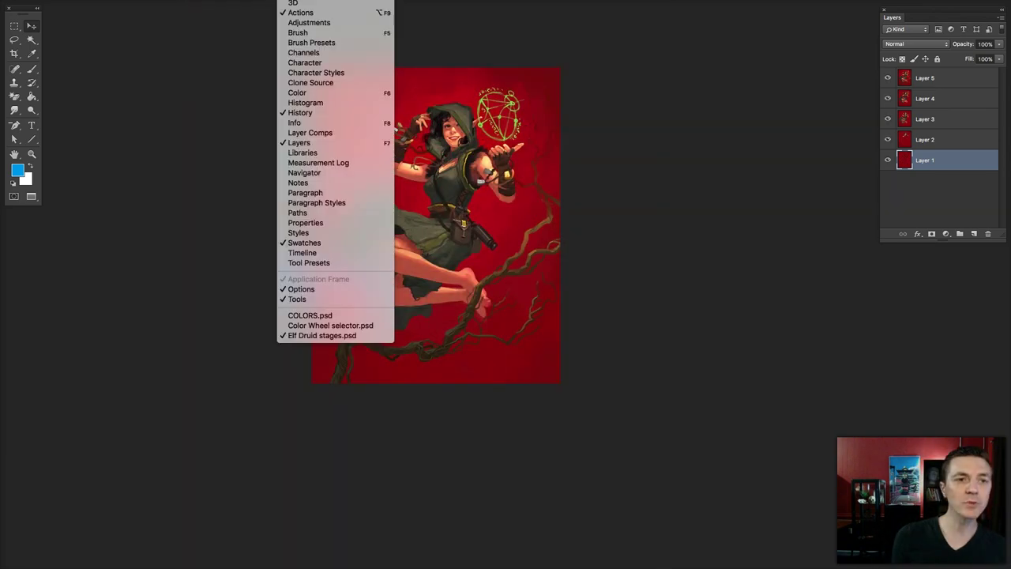
Open the animation Timeline and position it below the painting.
click(315, 253)
drag(406, 300, 404, 330)
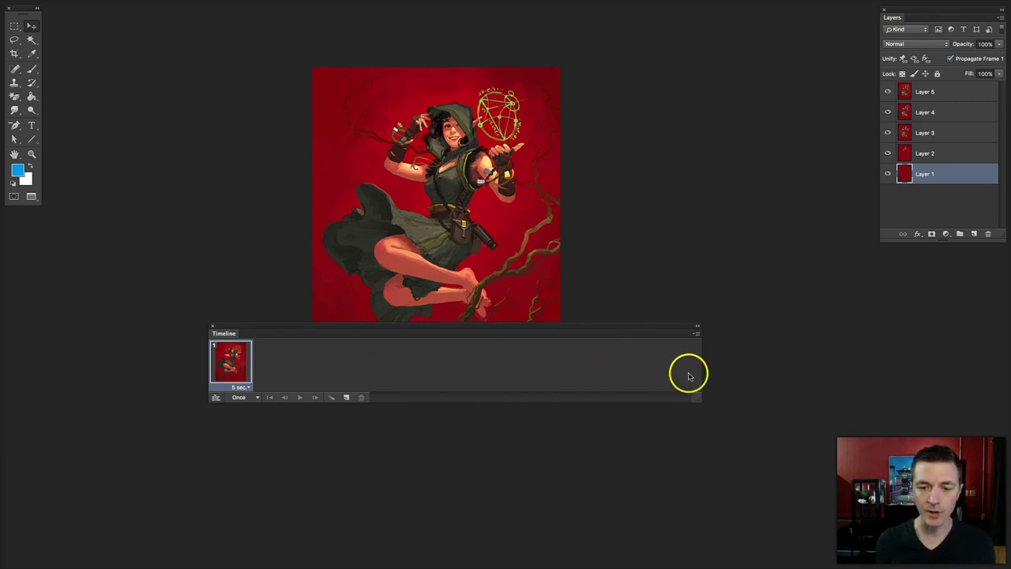
drag(639, 324, 652, 369)
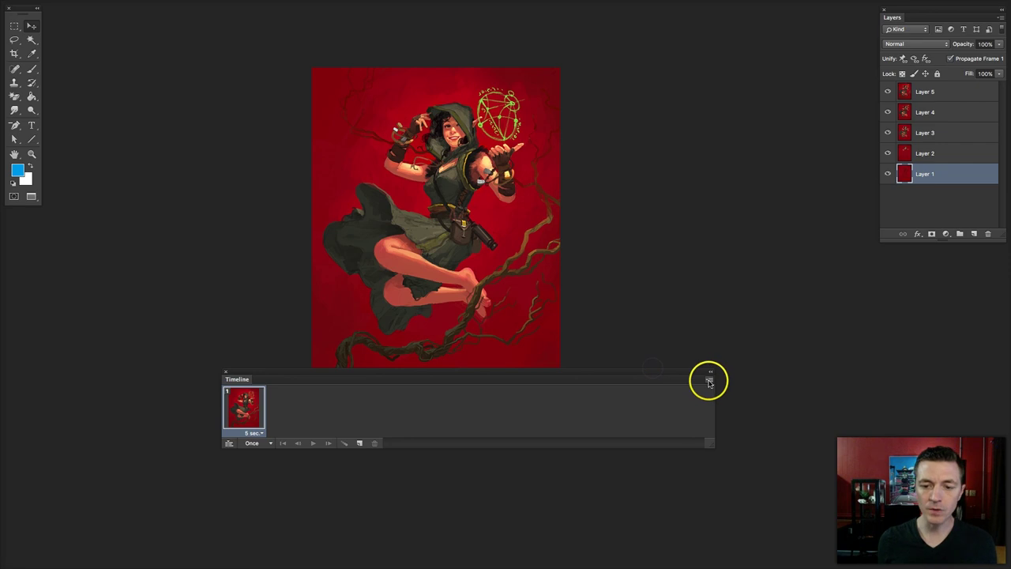
Make one frame per layer with Make Frames From Layers, then preview frames 2 to 5.
click(709, 381)
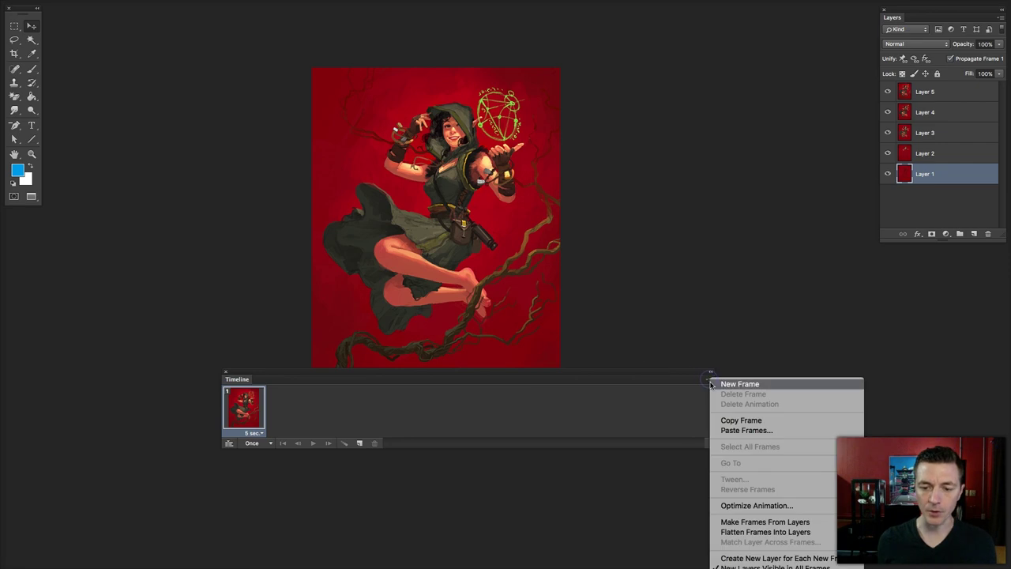
click(748, 525)
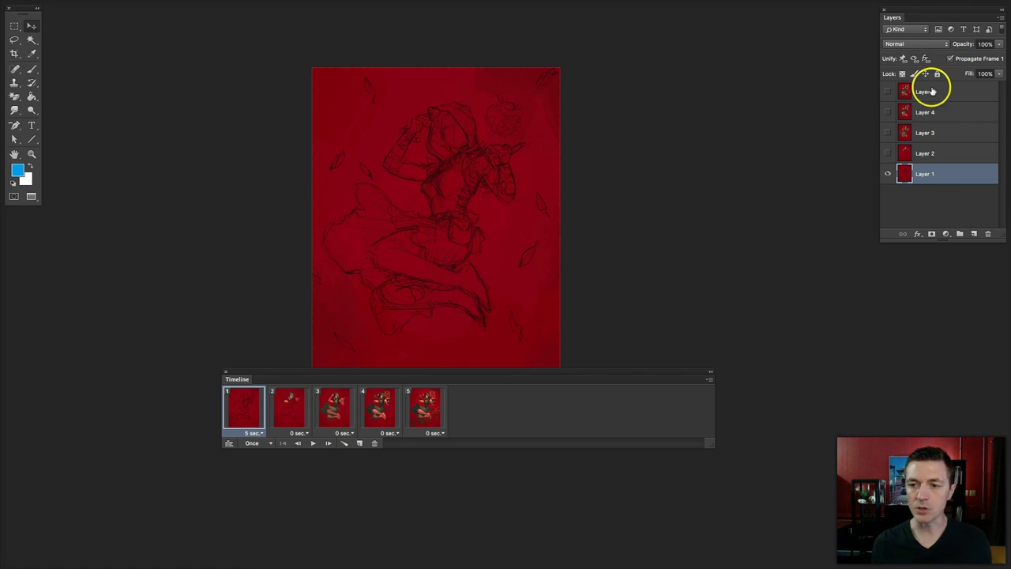
click(284, 410)
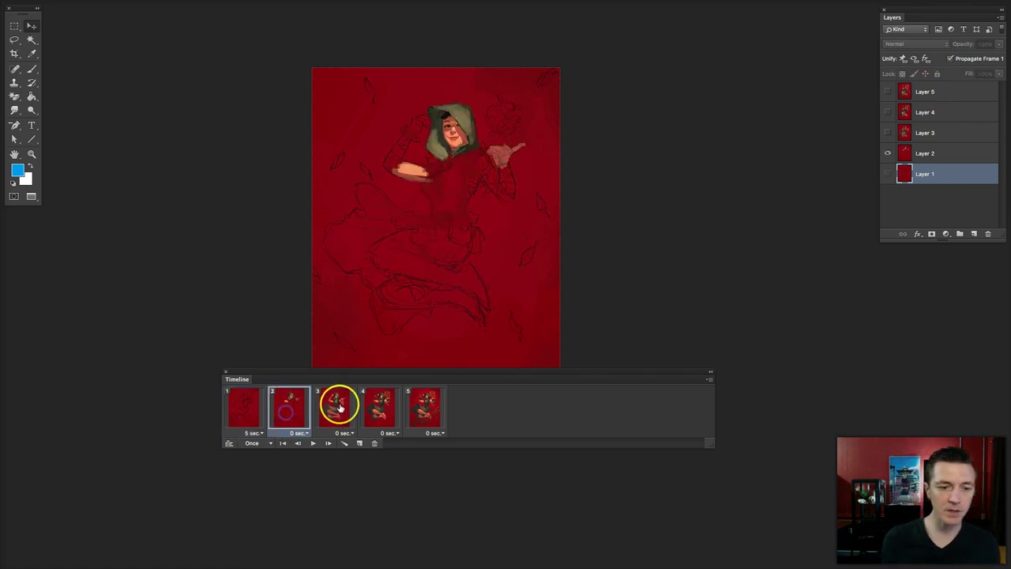
click(337, 405)
click(379, 409)
click(421, 412)
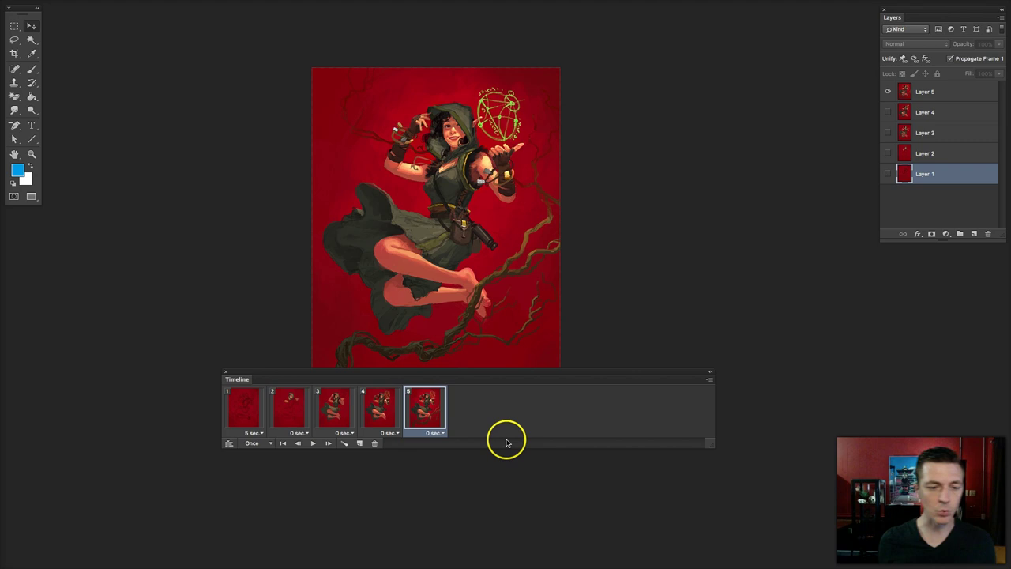
Play the animation from the sketch frame and return to frame 1.
click(283, 443)
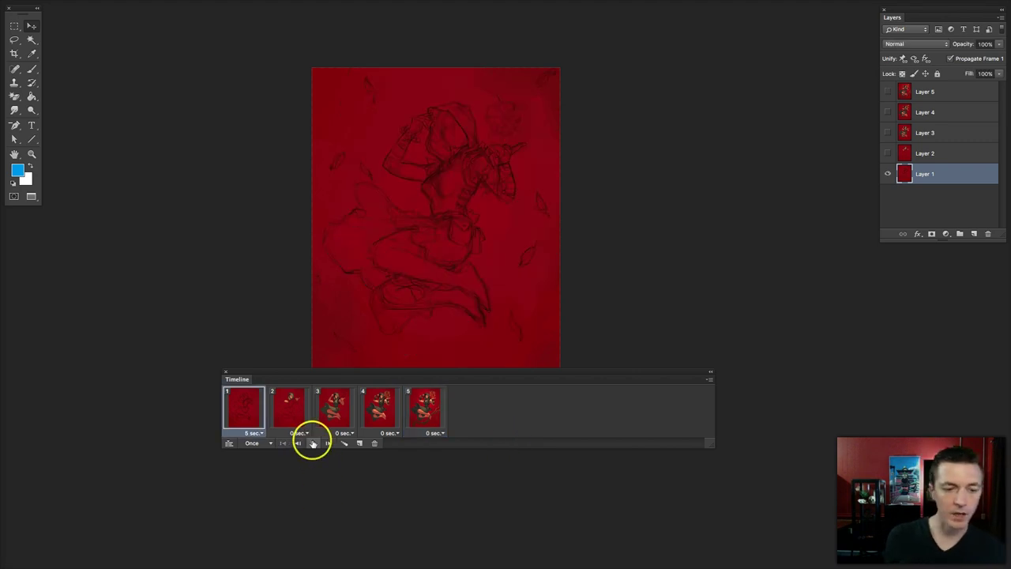
click(313, 443)
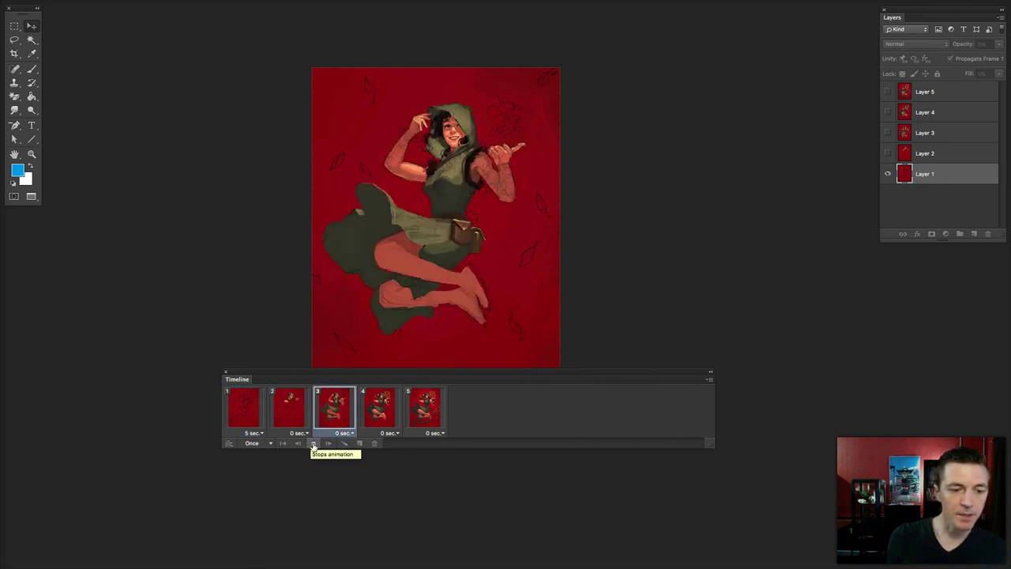
click(245, 432)
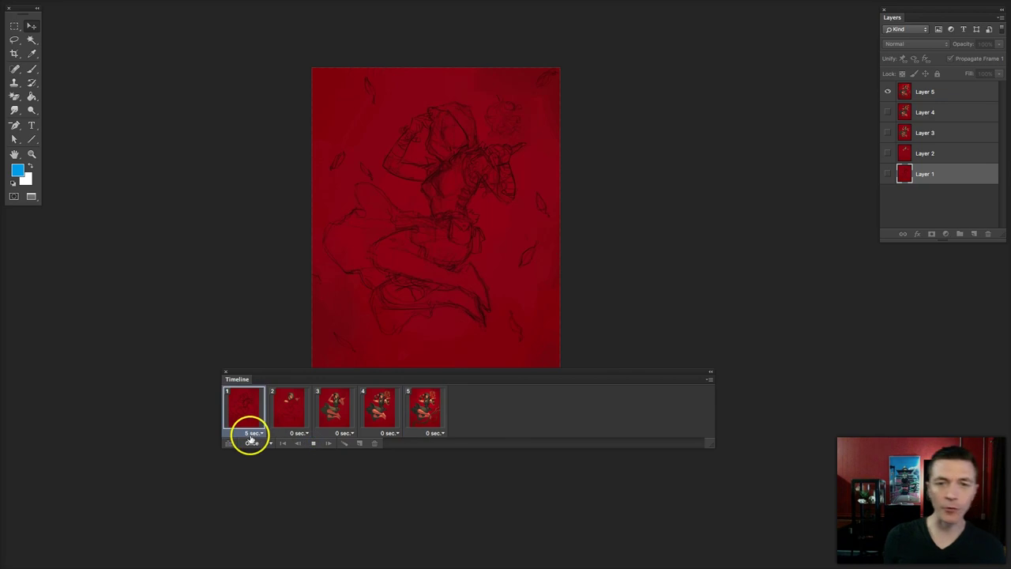
Select all five frames, set their delay to 0.1 seconds, and play the sped-up animation.
shift+click(429, 420)
click(432, 432)
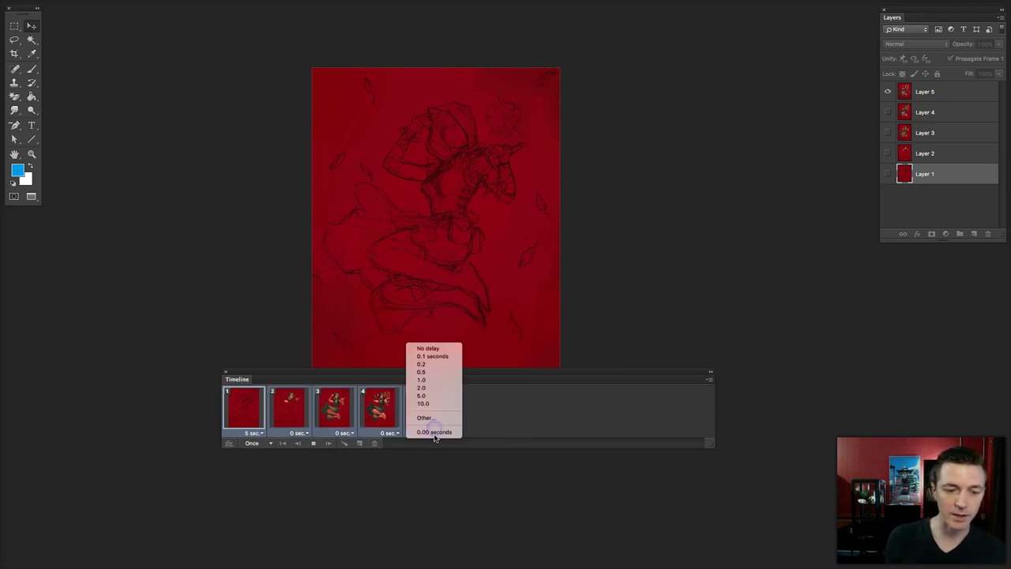
click(431, 356)
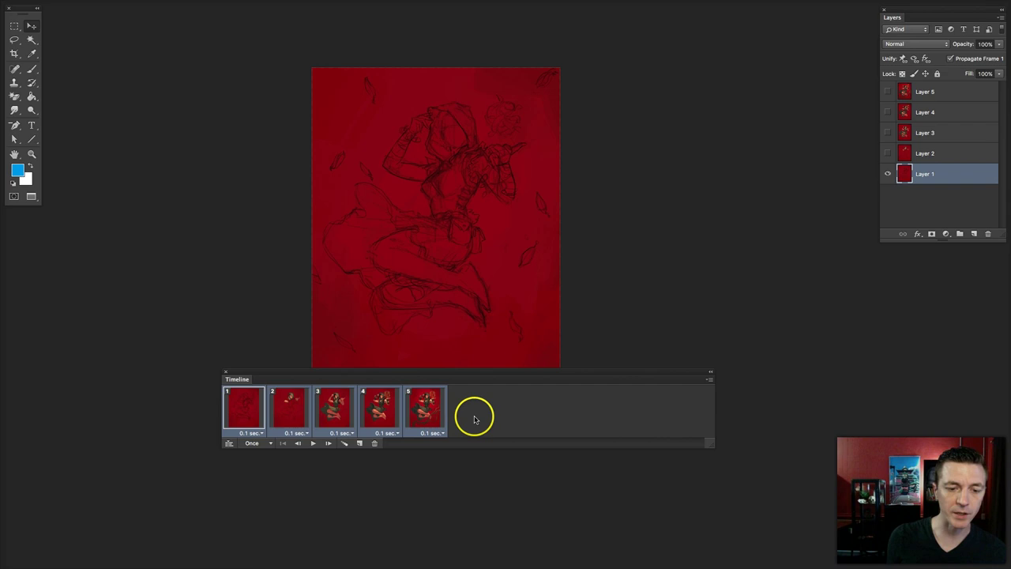
click(313, 443)
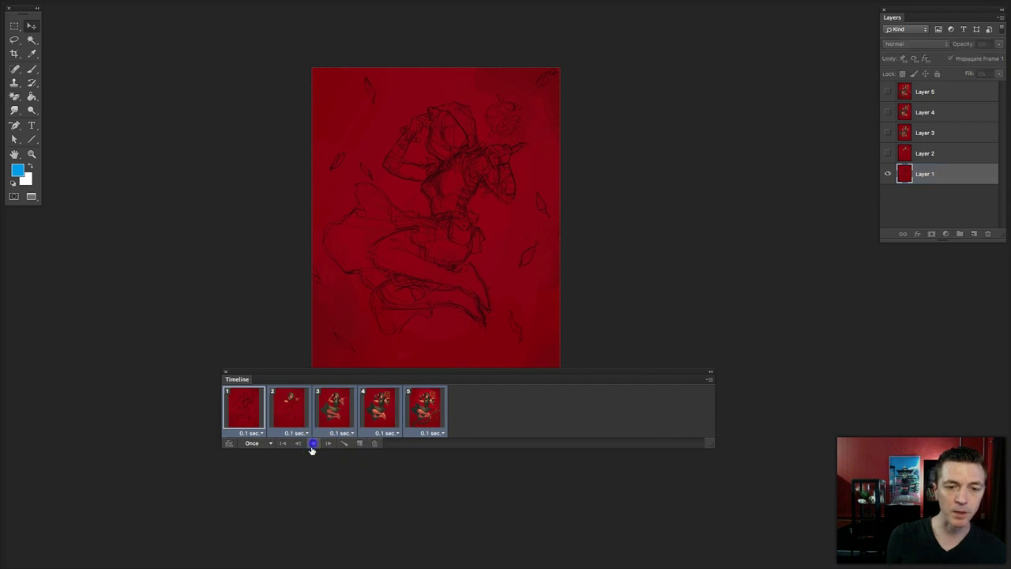
click(314, 445)
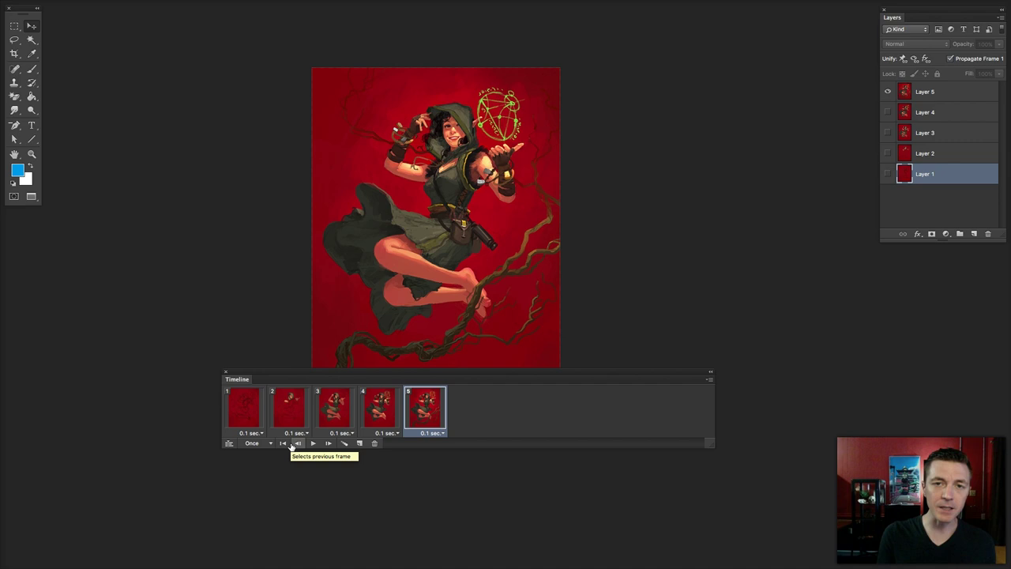
Tween frame 1 toward Next Frame with 5 added frames, then preview frame 3.
click(245, 412)
click(343, 444)
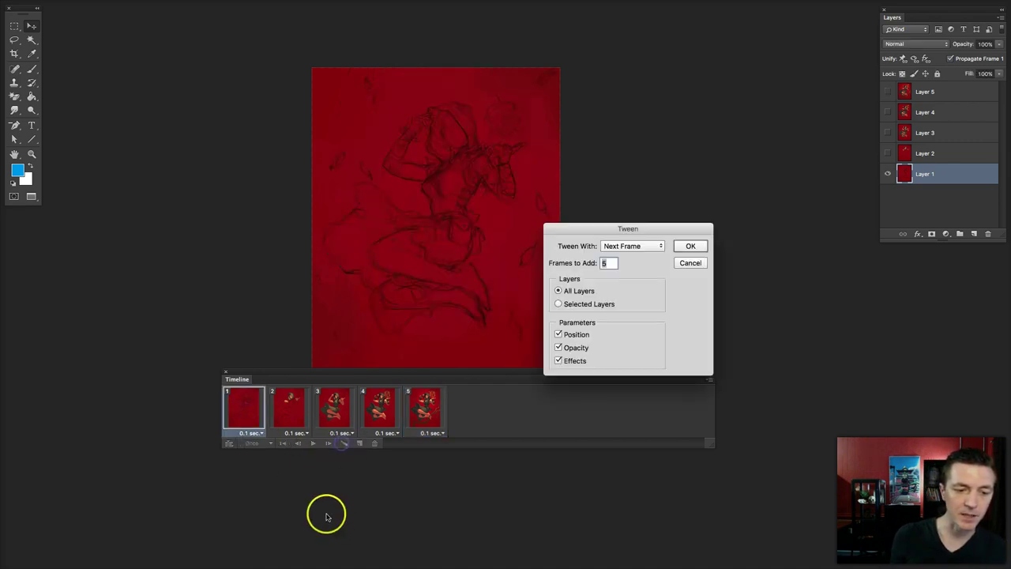
click(609, 248)
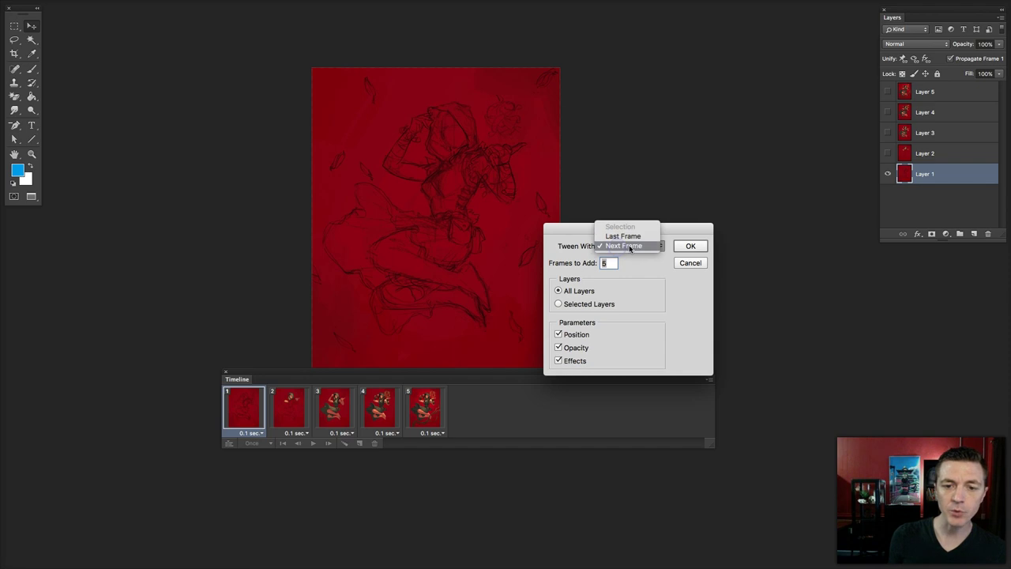
click(635, 246)
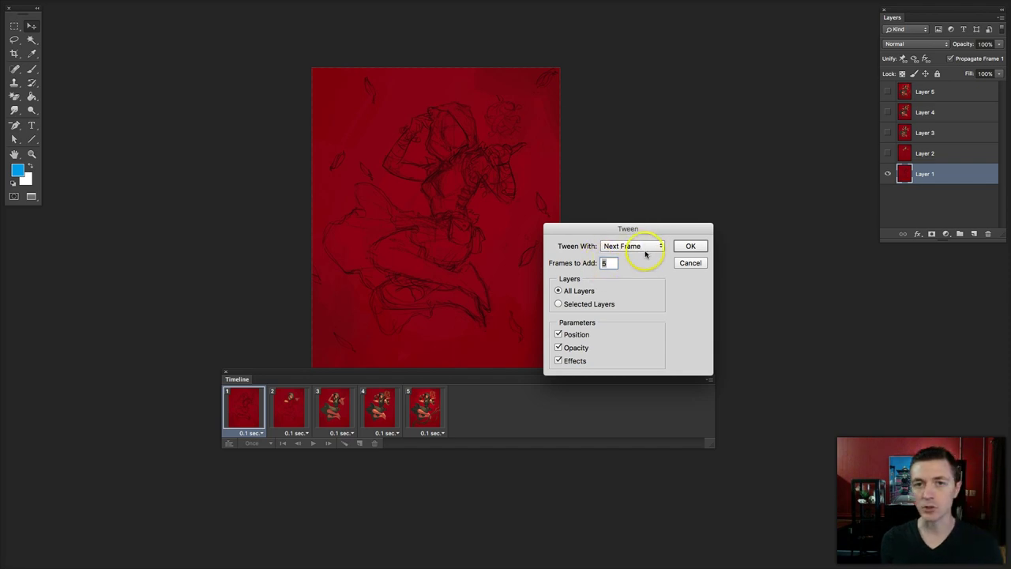
click(691, 248)
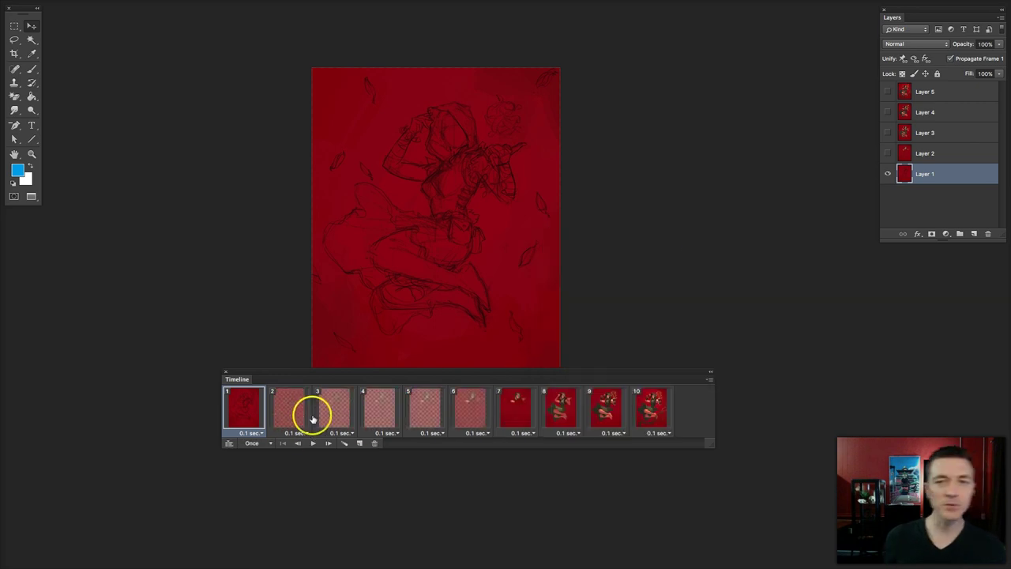
click(348, 411)
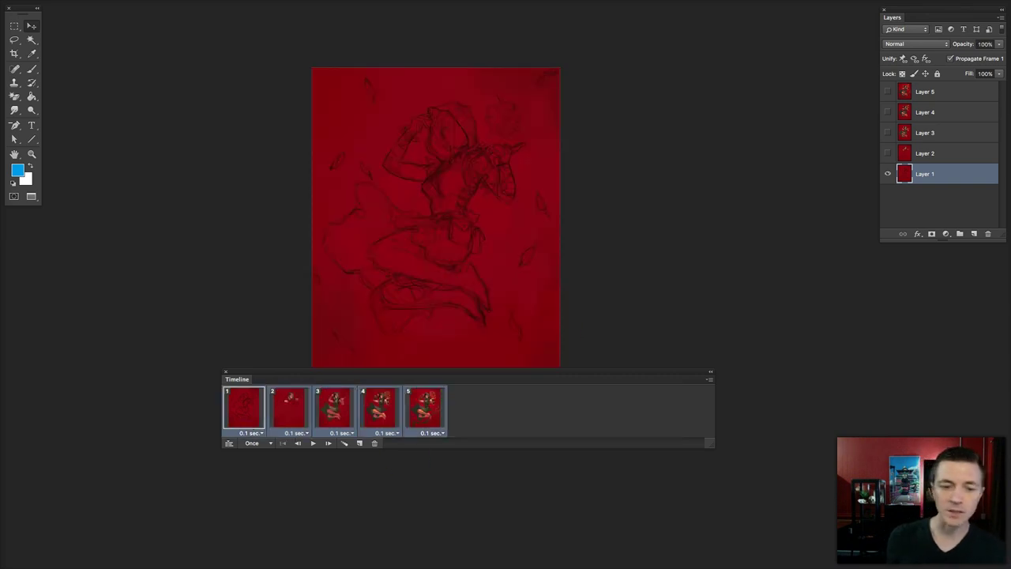
Review frames 1 to 5: sketch, head and hands, full figure, magic circle, roots.
click(250, 412)
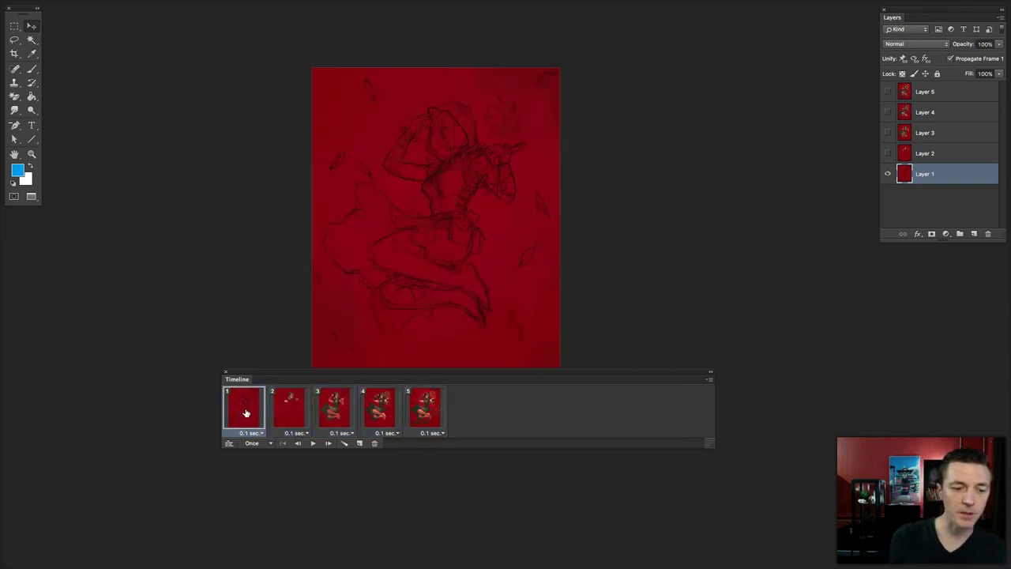
click(297, 419)
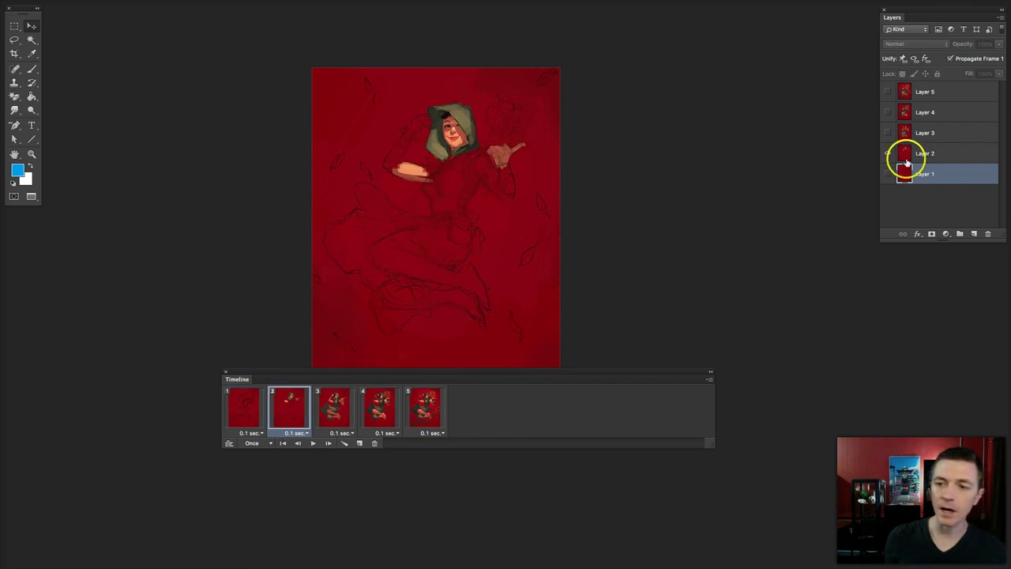
click(330, 409)
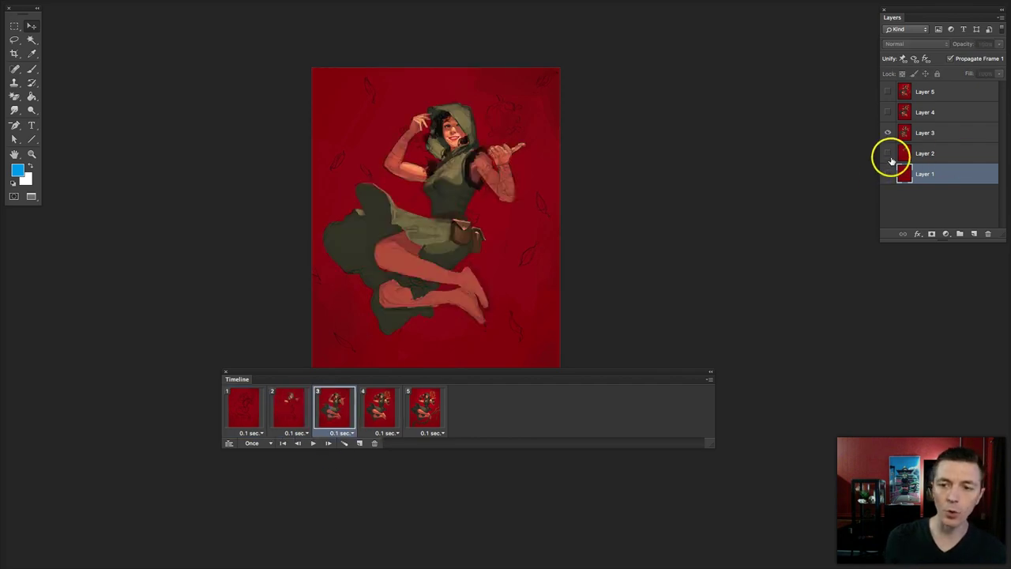
click(377, 409)
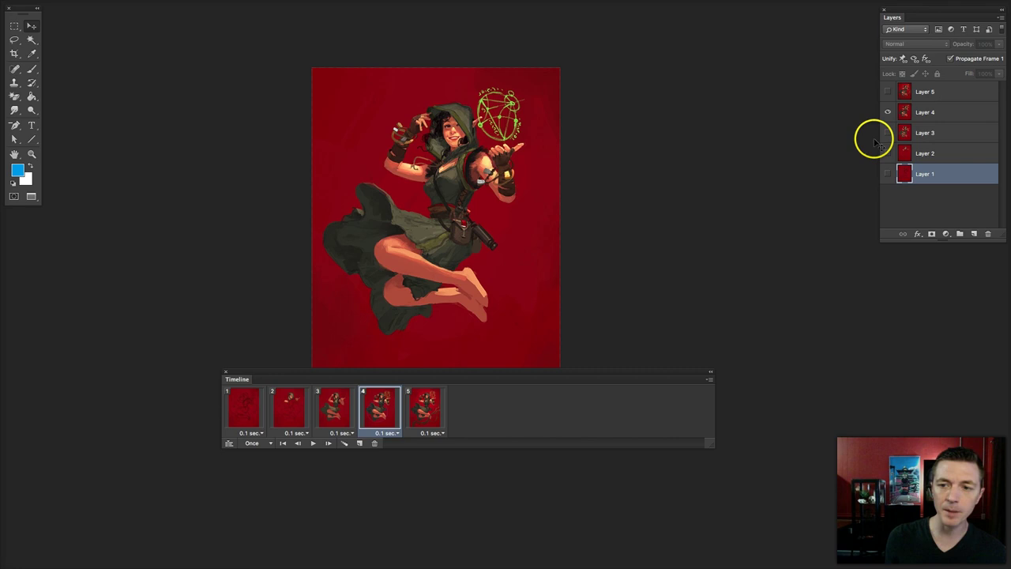
click(411, 409)
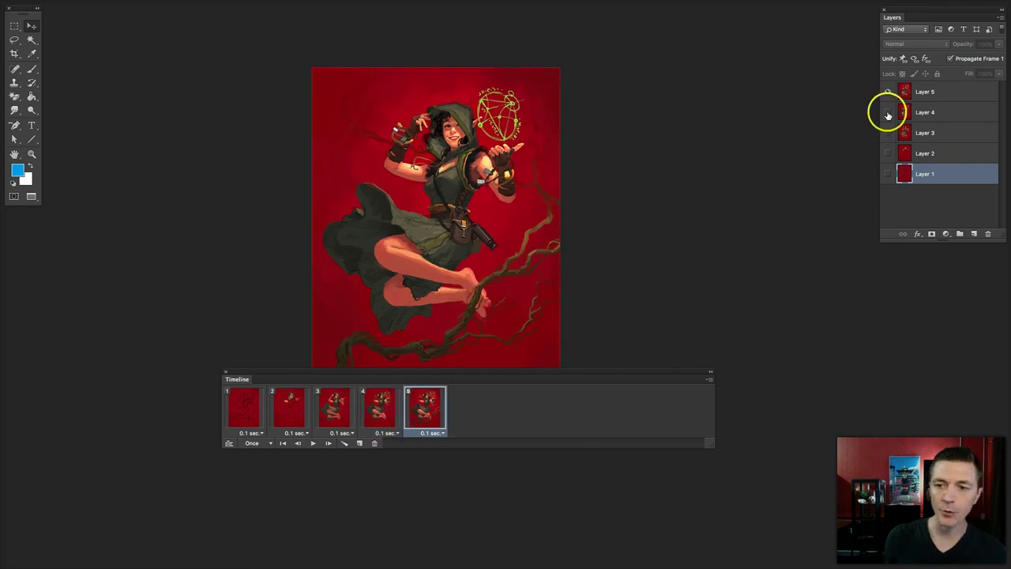
Tween five in-between frames after the sketch frame and step through them to frame 6.
click(242, 411)
click(344, 443)
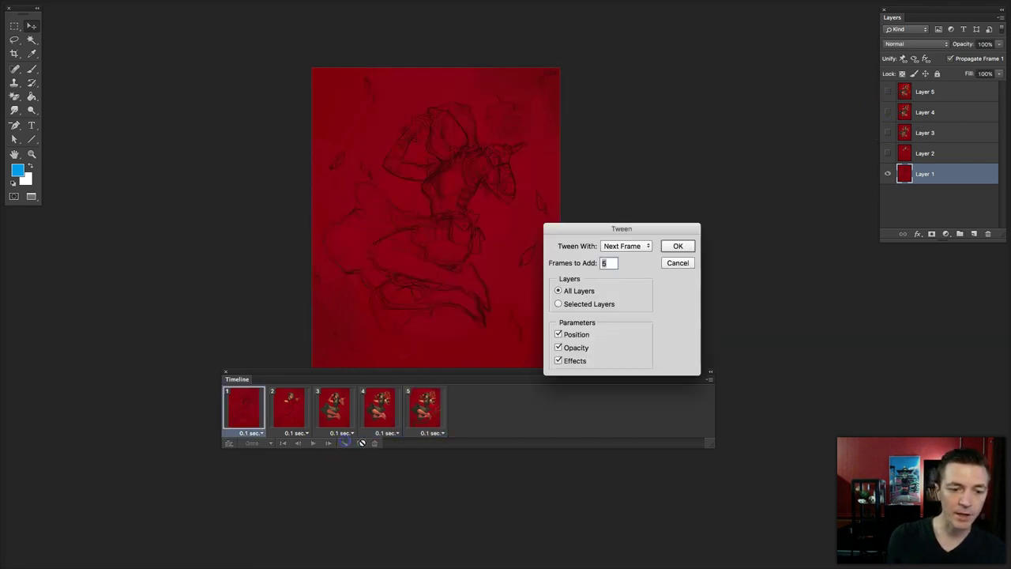
click(678, 246)
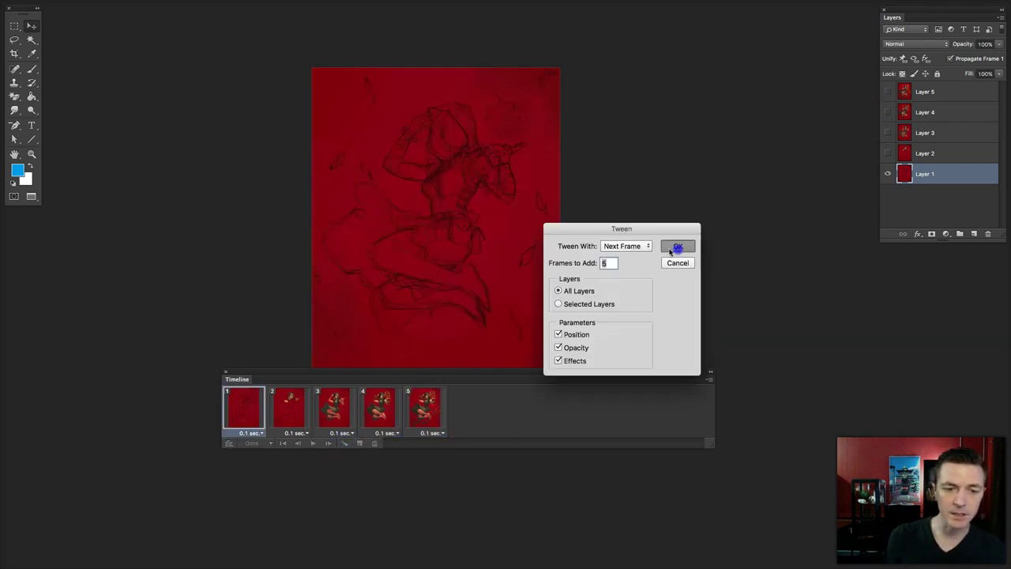
click(292, 407)
click(335, 406)
click(383, 407)
click(431, 407)
click(466, 406)
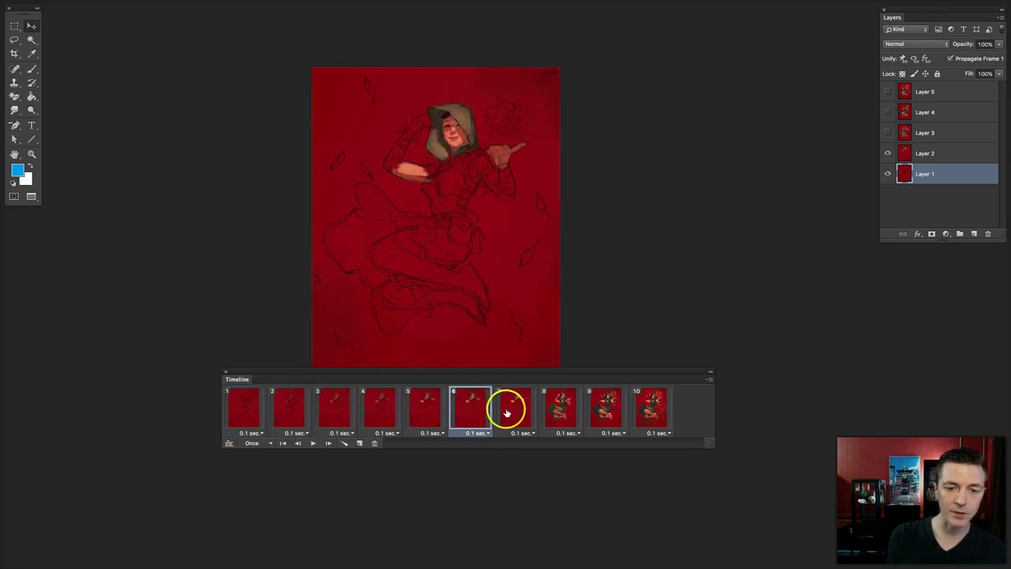
Add tweened in-between frames after frame 7 and after frame 13.
click(506, 412)
click(343, 442)
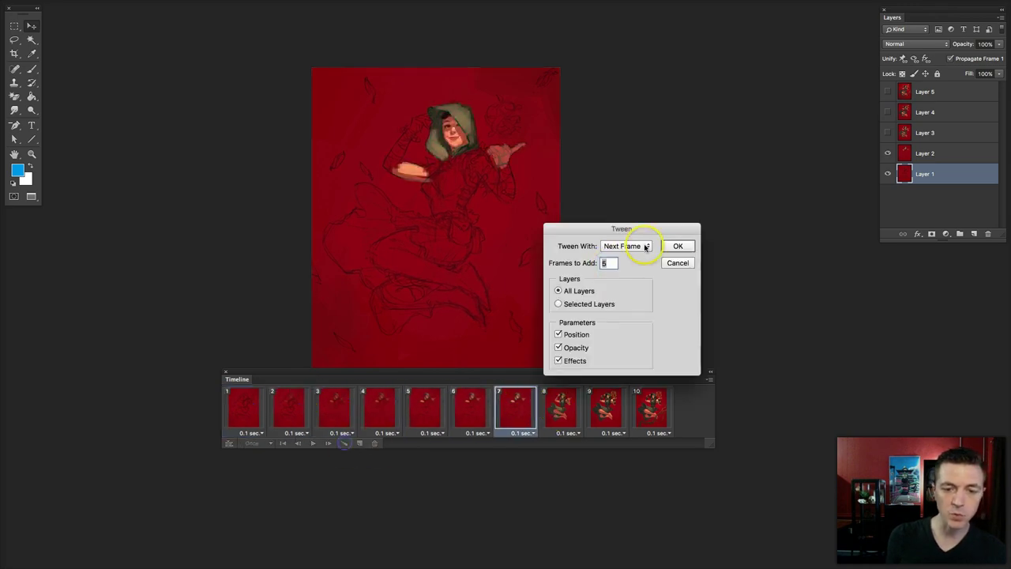
click(678, 246)
click(641, 448)
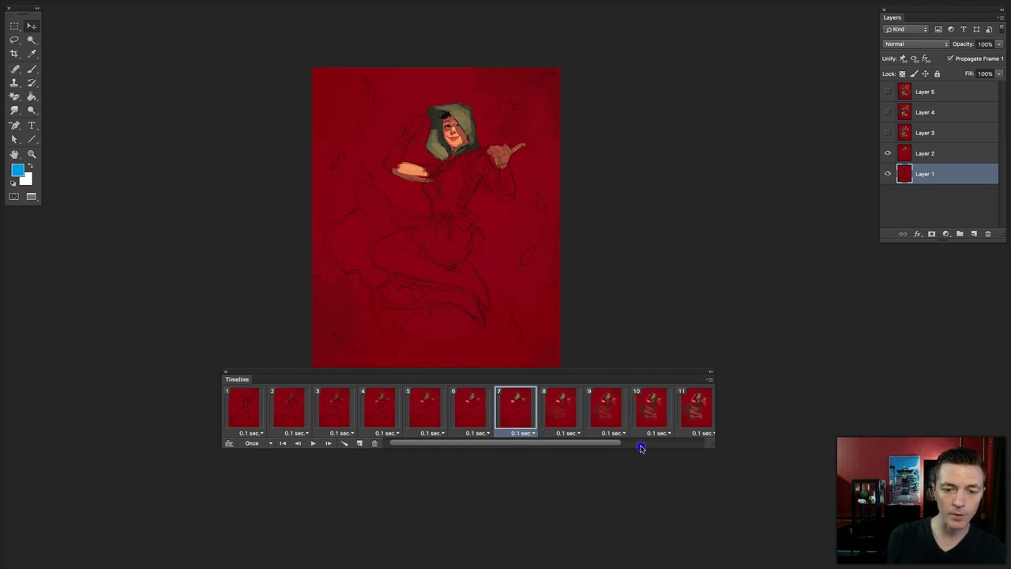
click(602, 406)
click(603, 406)
click(655, 406)
click(346, 442)
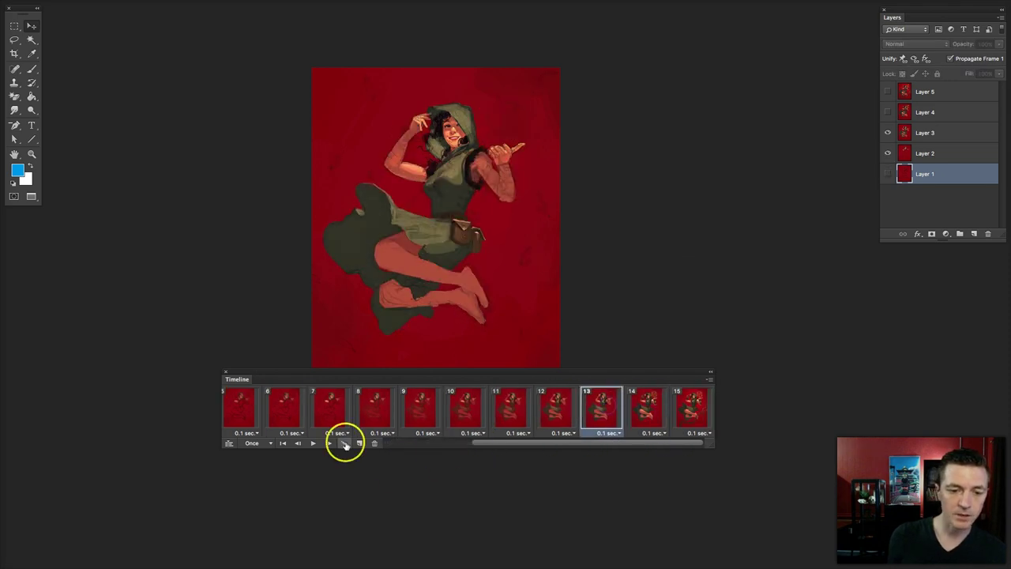
click(693, 244)
Tween after the magic-circle stage to reach 25 frames, lower the panel and play the preview.
click(646, 406)
click(344, 443)
click(693, 244)
click(695, 417)
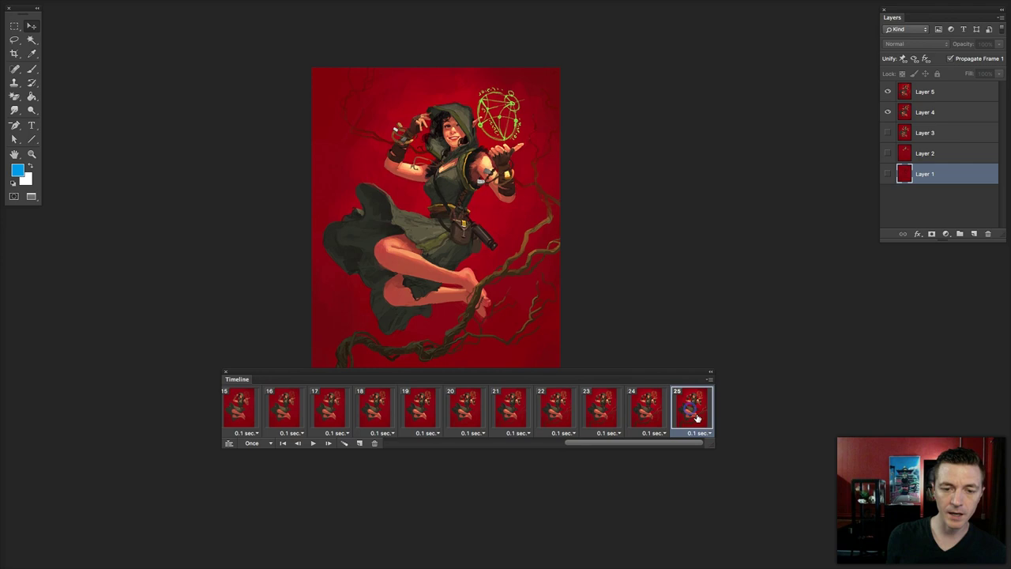
drag(386, 368, 396, 423)
click(341, 499)
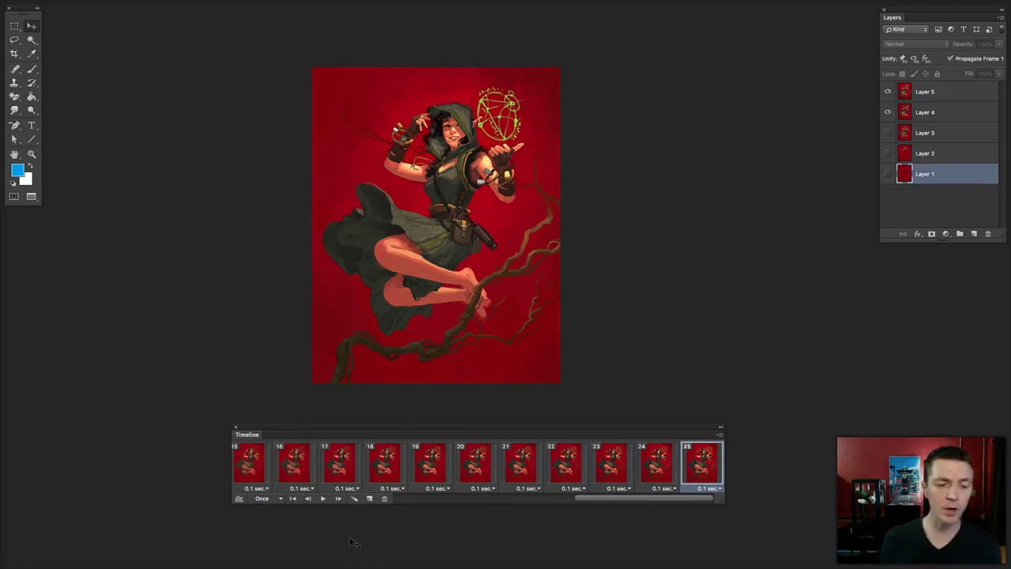
Change the Timeline looping option from Once to Forever.
click(278, 500)
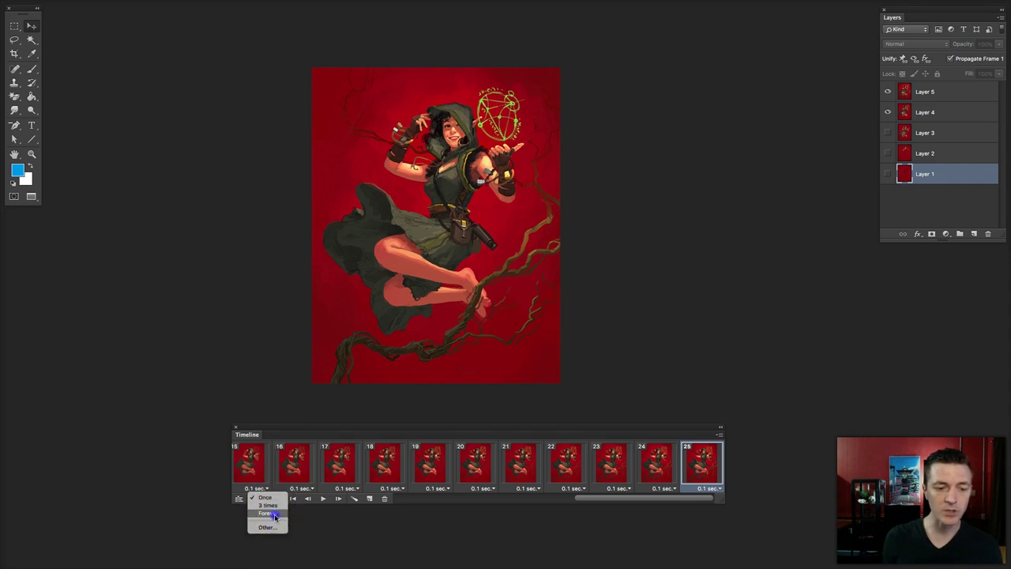
click(274, 514)
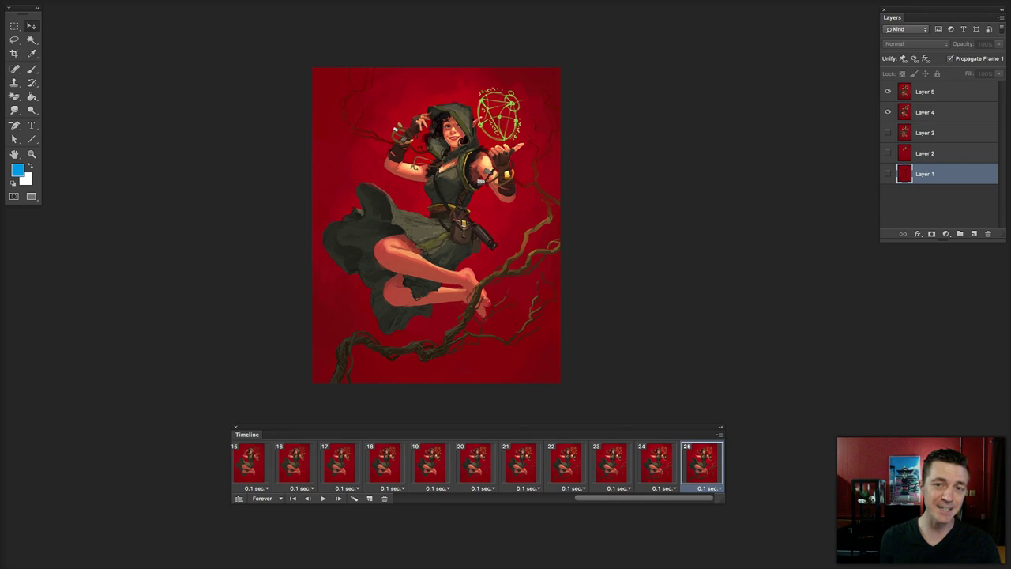
click(685, 462)
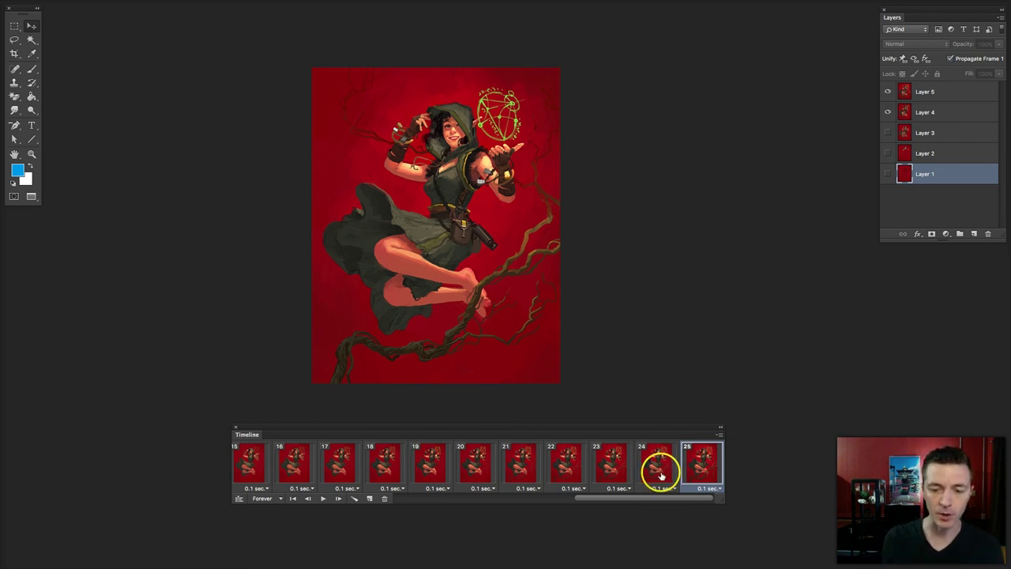
Select frames 2 through 25 and copy them via the Timeline menu.
click(661, 474)
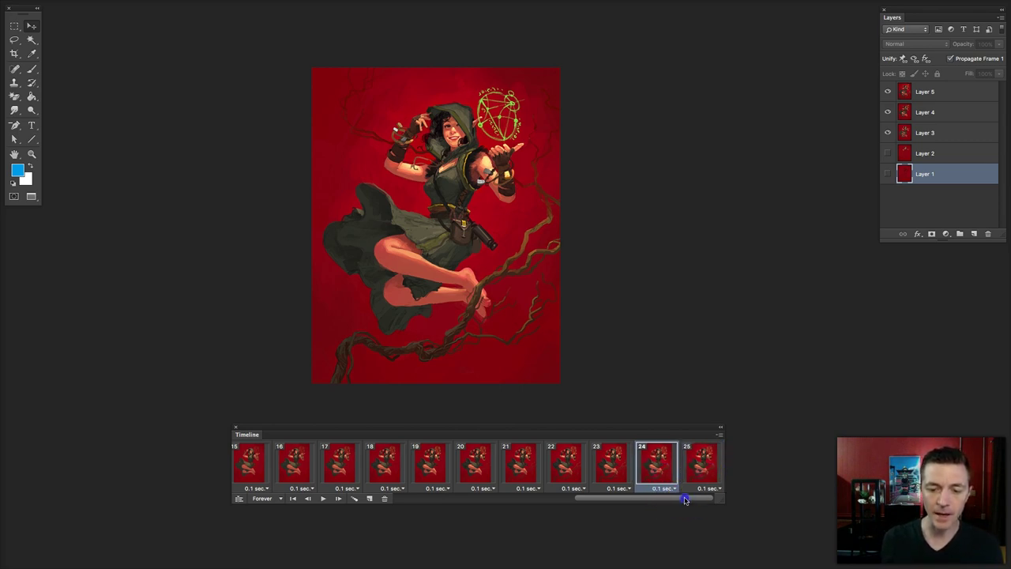
drag(685, 499, 399, 492)
shift+click(298, 466)
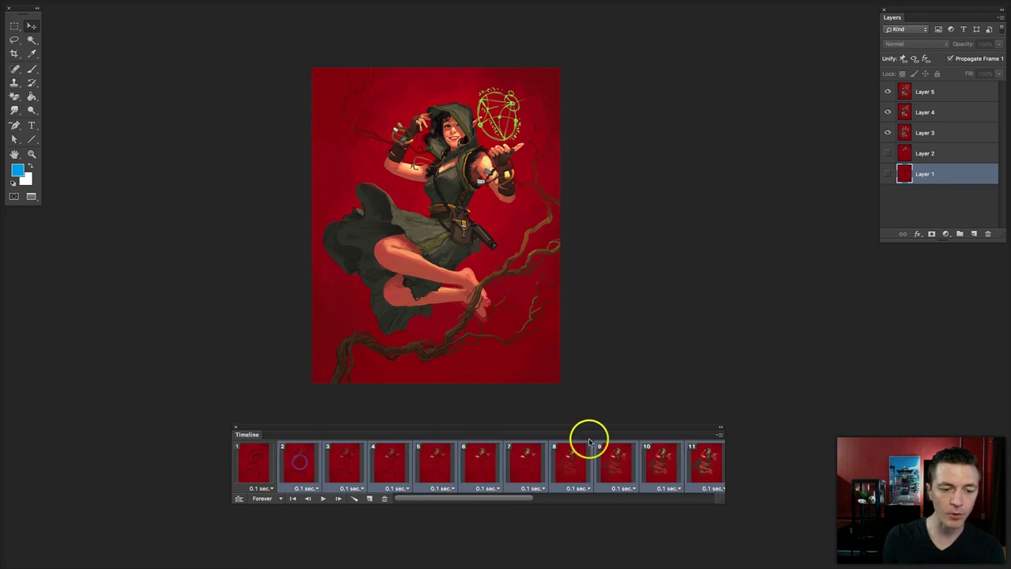
click(719, 433)
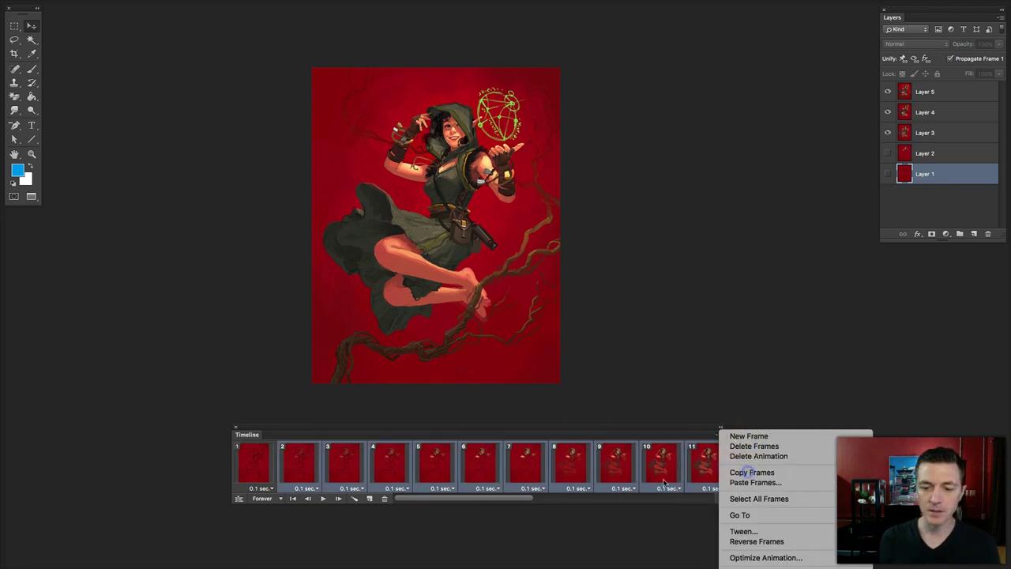
click(748, 471)
Paste the copied frames after frame 25.
drag(499, 494, 696, 491)
click(703, 472)
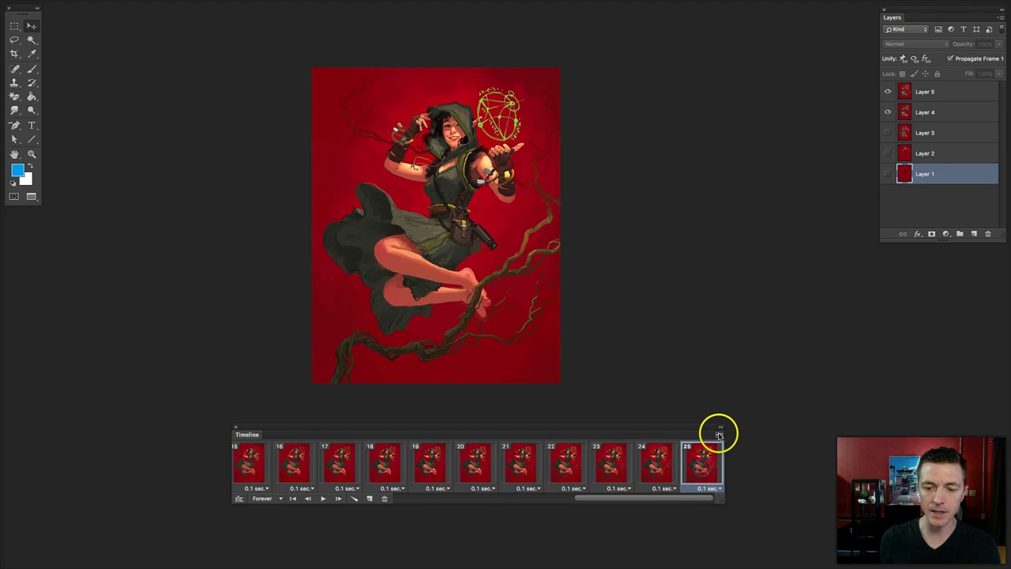
click(720, 434)
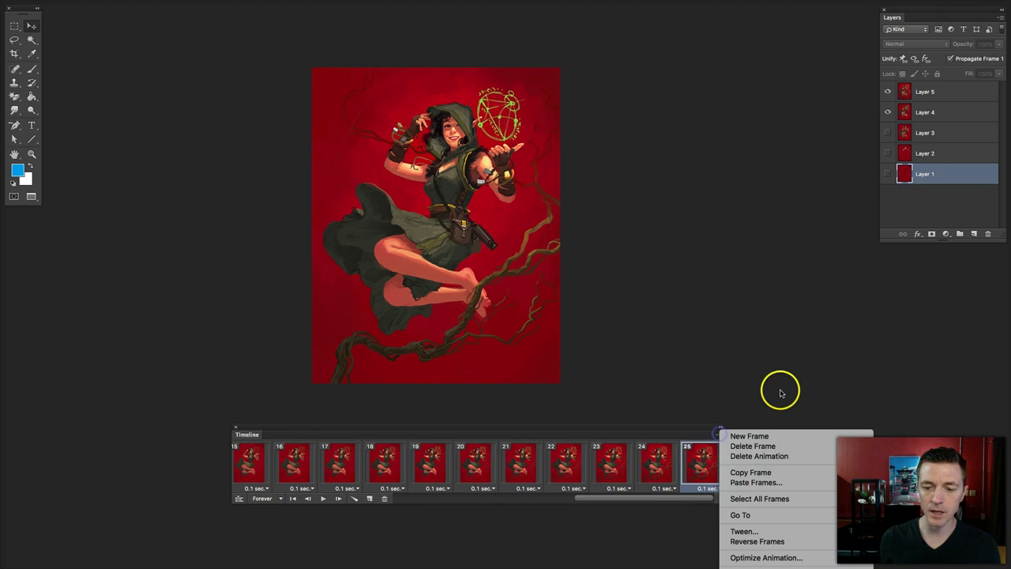
click(757, 482)
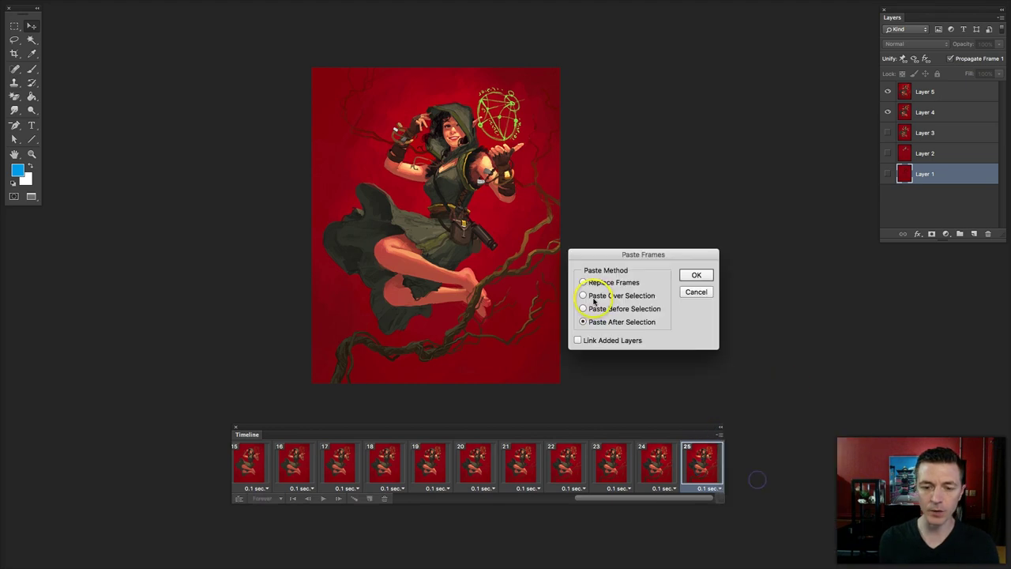
click(696, 275)
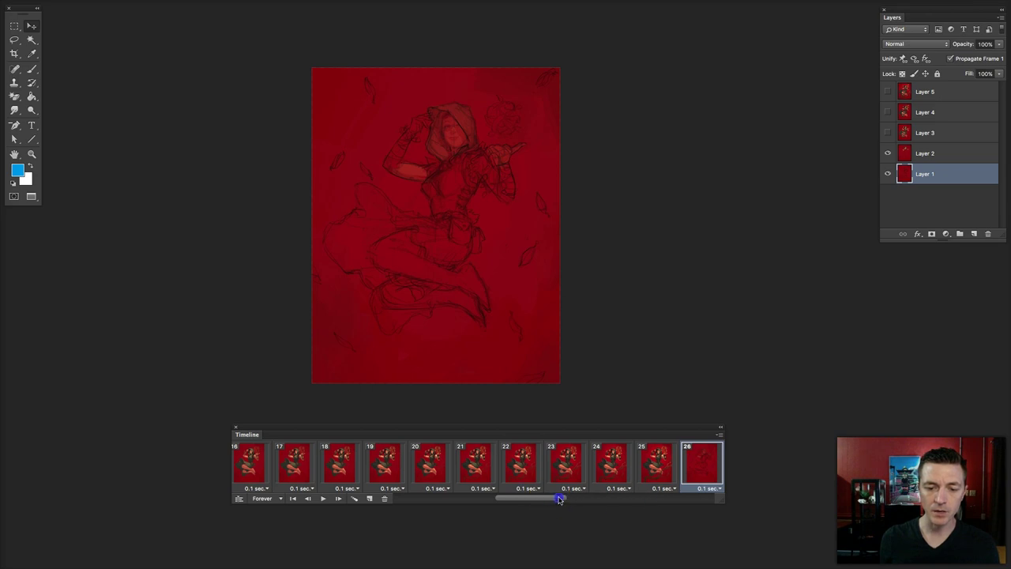
Reverse the order of the pasted frames 26–48 and set their delay to No delay.
drag(560, 496, 589, 501)
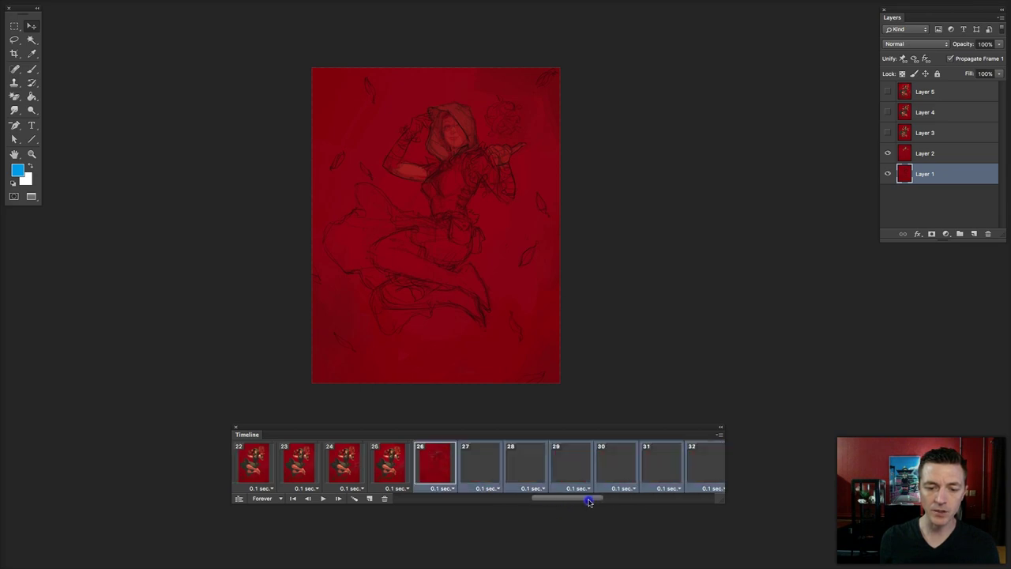
click(720, 434)
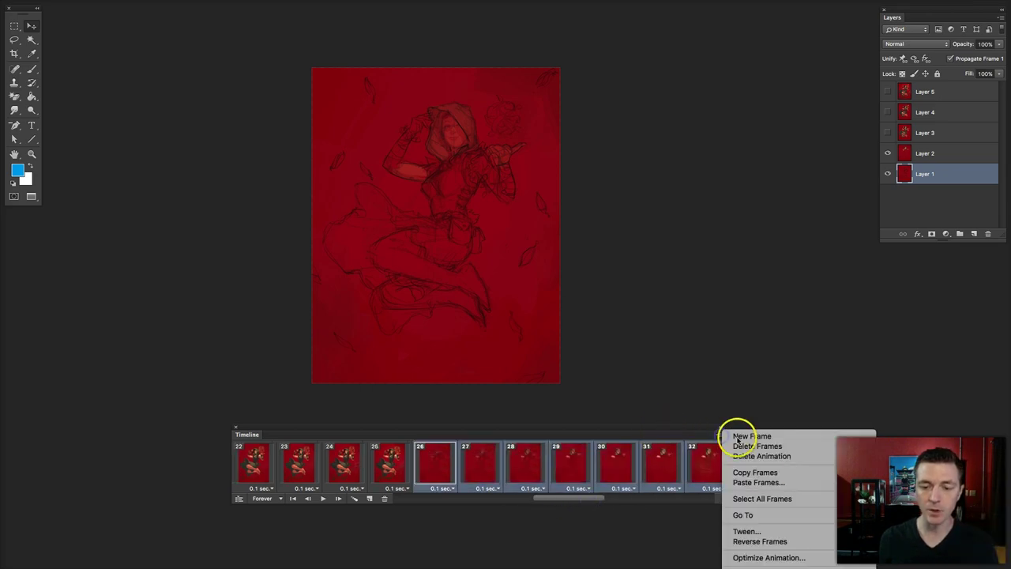
click(754, 541)
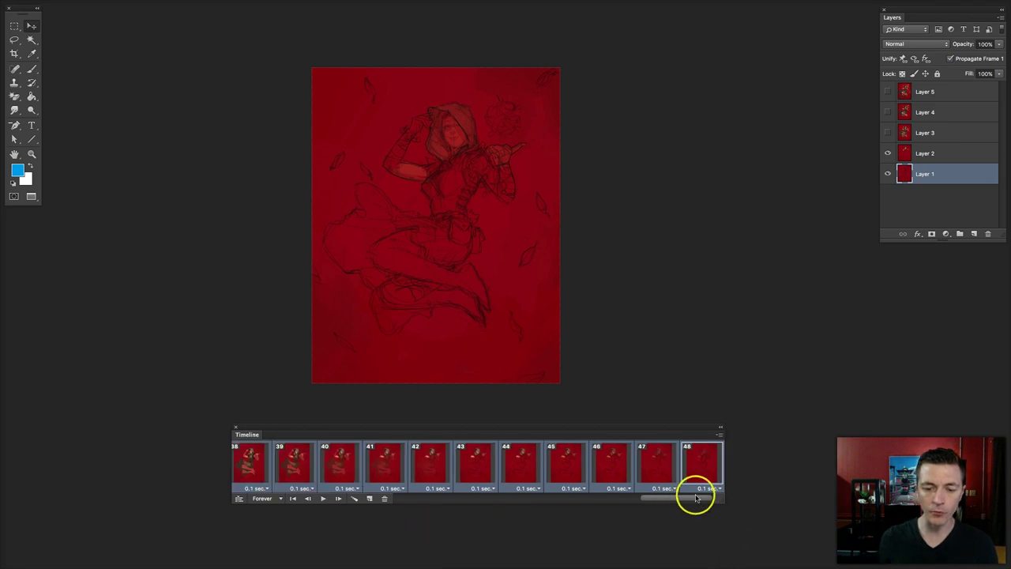
click(710, 487)
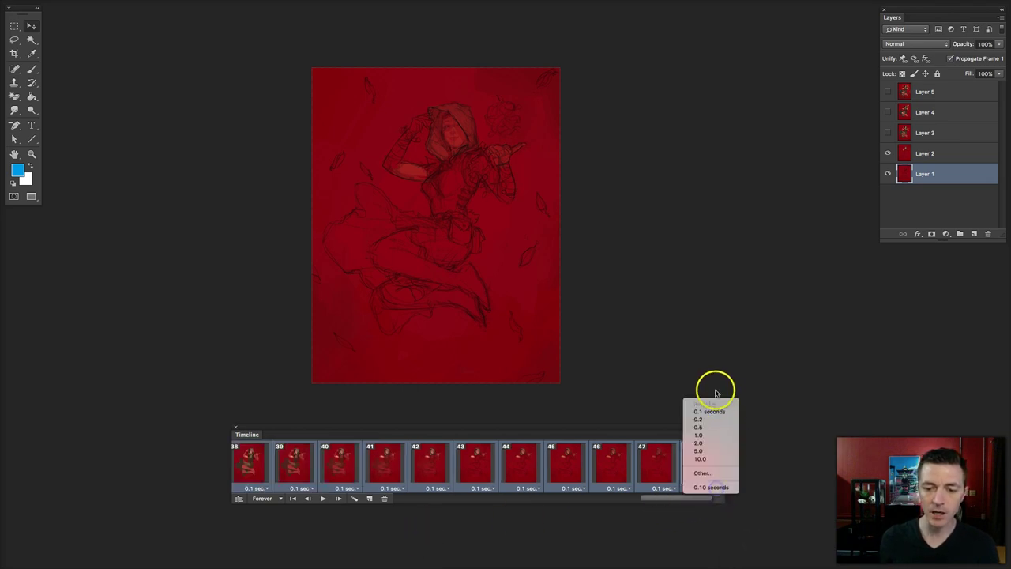
click(713, 407)
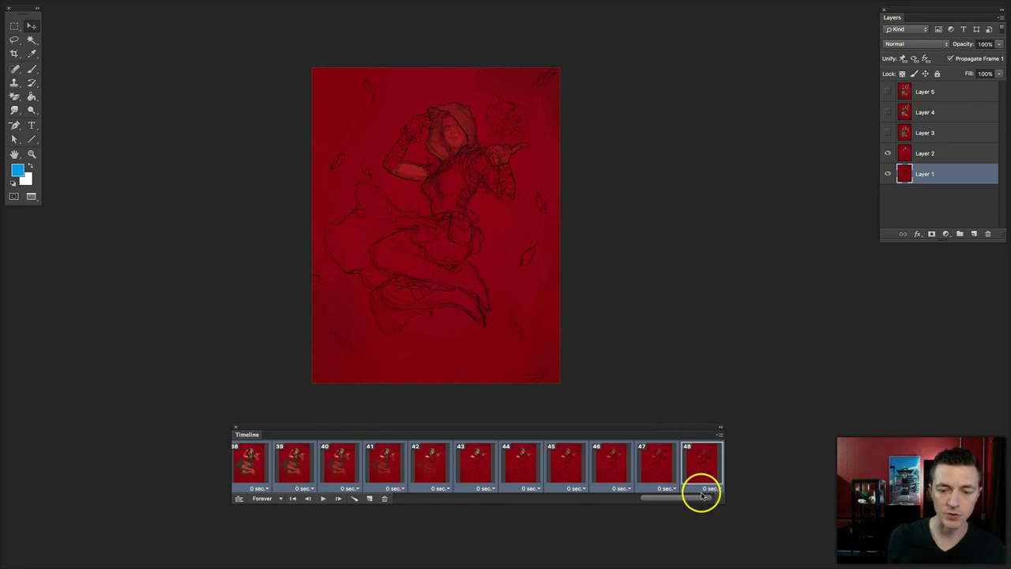
drag(698, 499, 572, 494)
Hold the finished-painting frame 25 for 1.0 second.
click(521, 466)
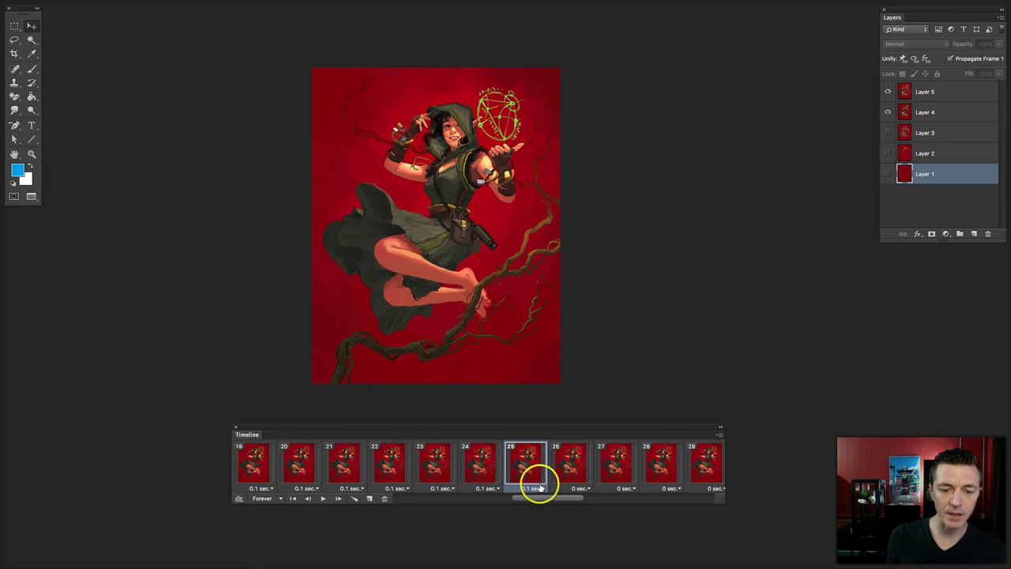
click(537, 488)
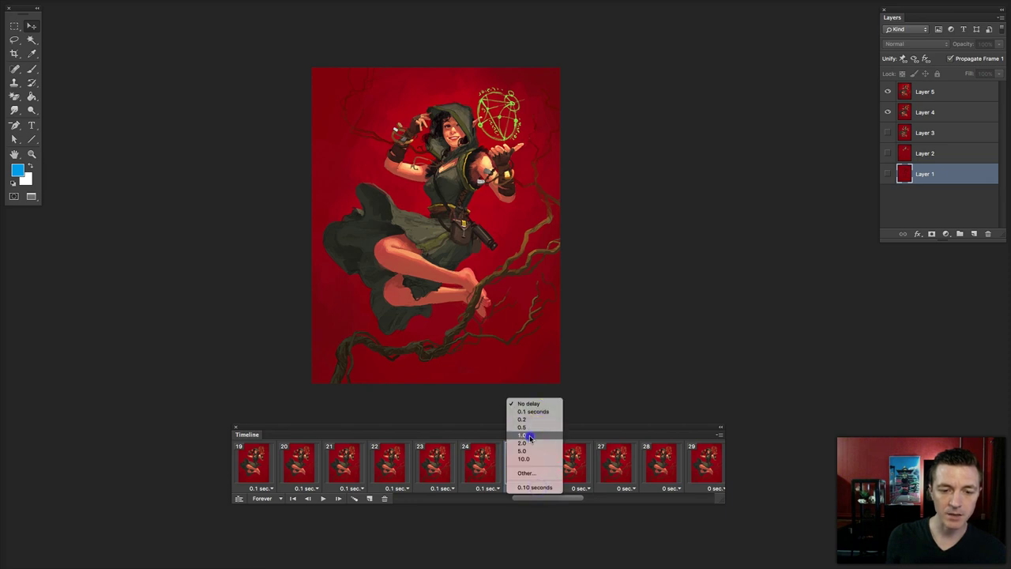
click(529, 435)
drag(560, 501, 421, 495)
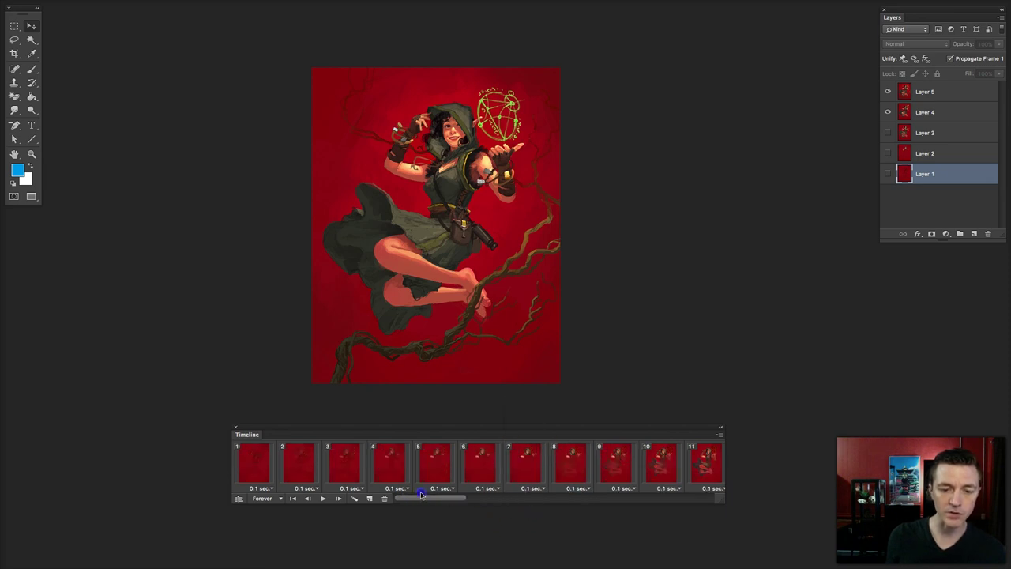
Hold the opening sketch frame 1 for 0.5 seconds and play the animation from it.
click(262, 467)
click(261, 488)
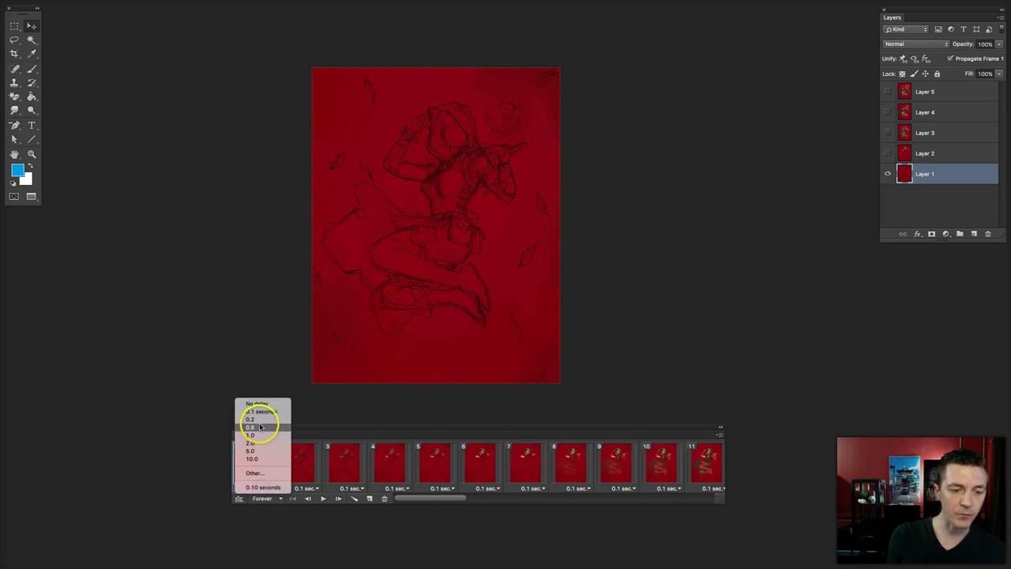
click(260, 428)
click(440, 500)
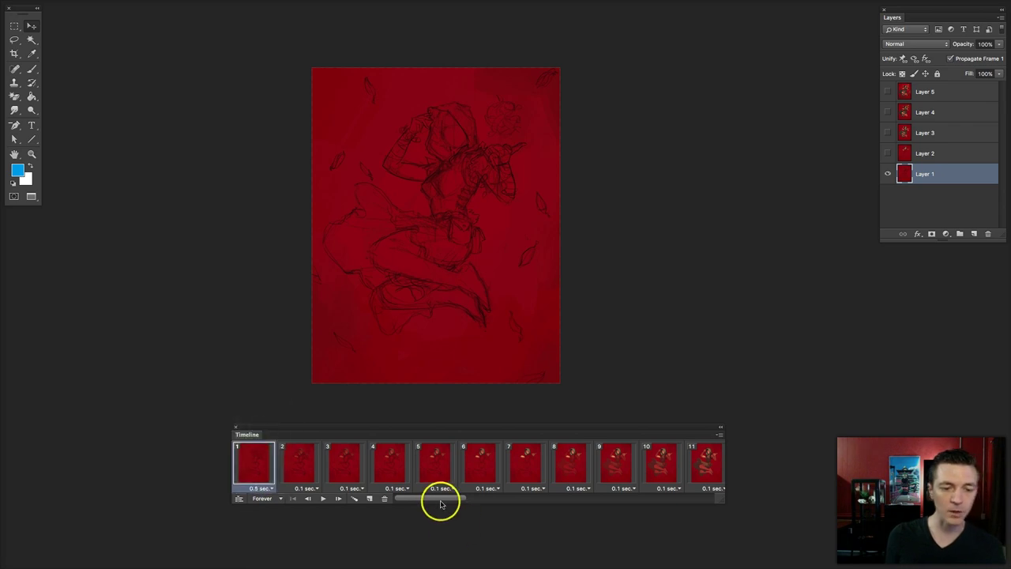
click(257, 466)
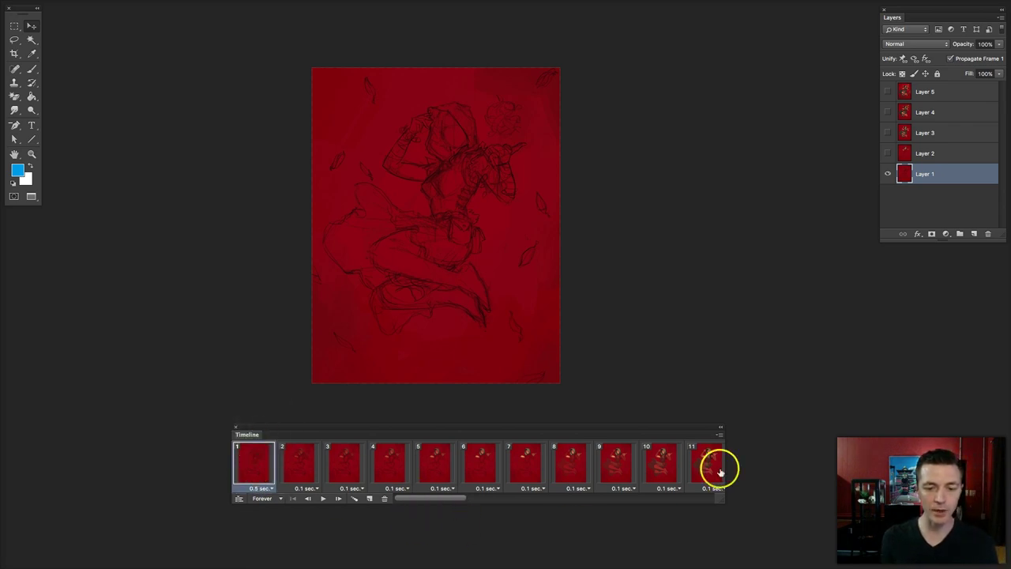
click(322, 498)
Collapse the Timeline during playback, then re-expand it with the animation reaching frame 31.
click(720, 429)
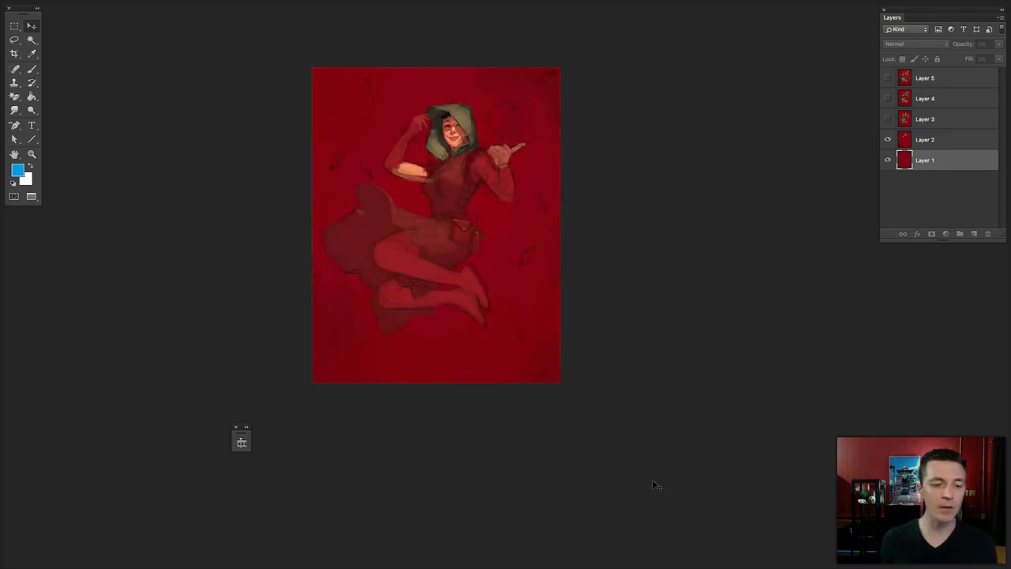
click(395, 183)
click(242, 440)
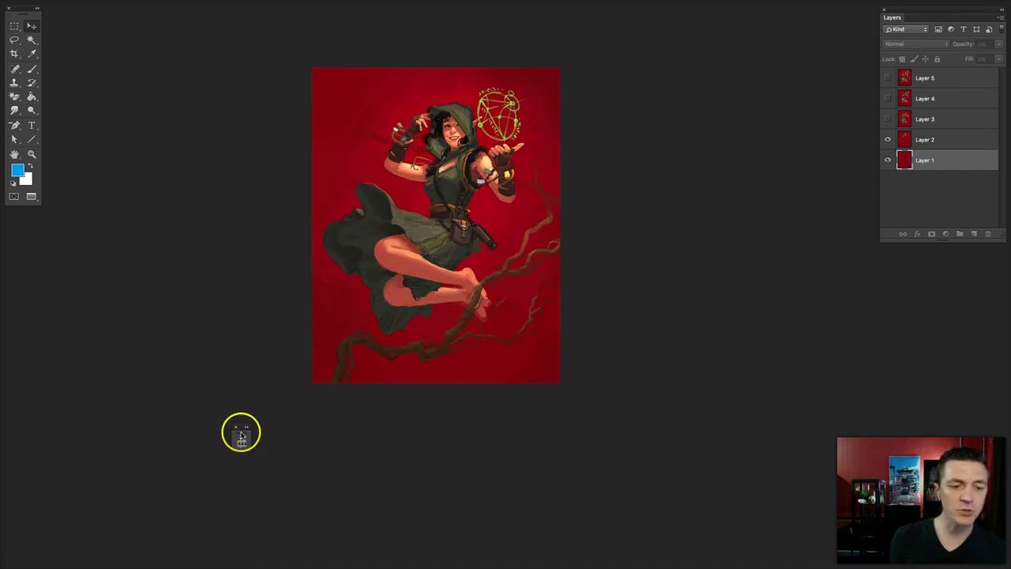
Stop playback and open Save for Web, comparing original and optimized previews side by side.
key(space)
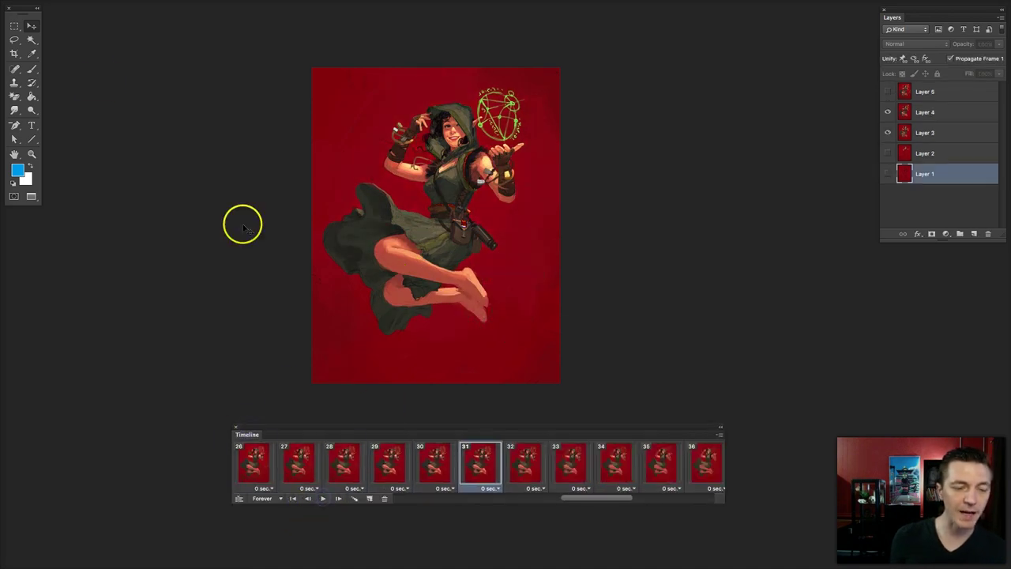
click(59, 1)
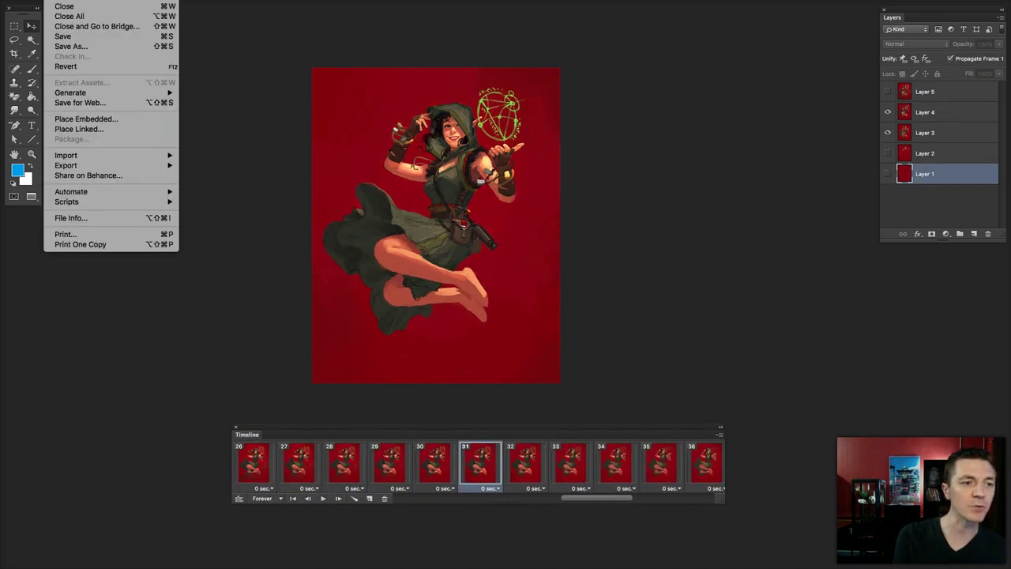
click(96, 103)
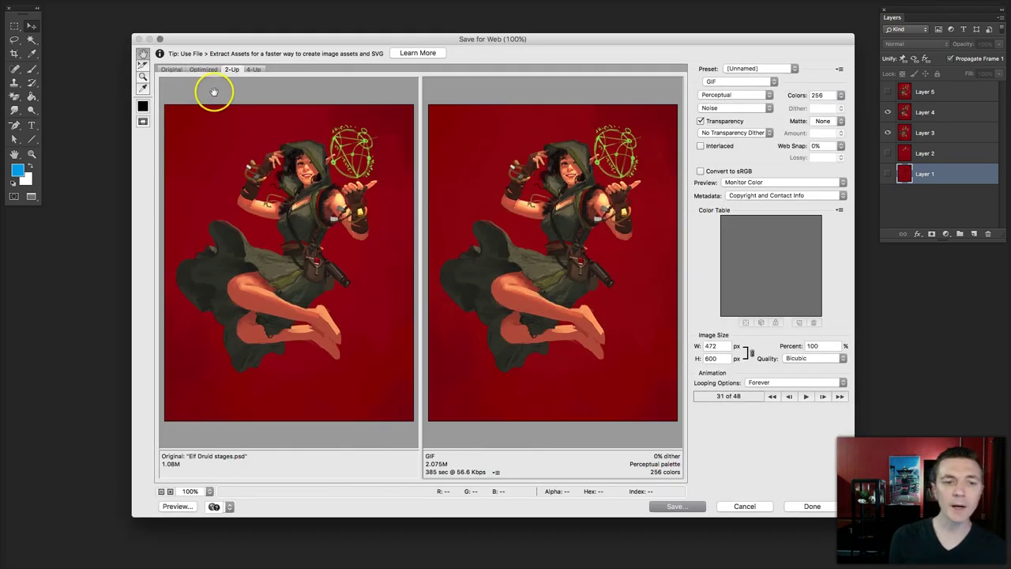
click(172, 70)
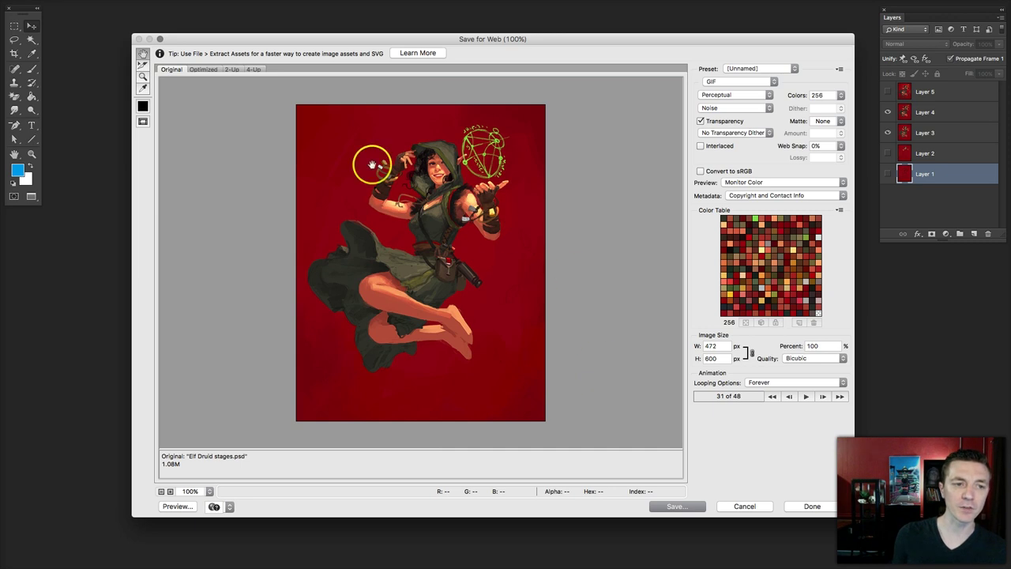
click(232, 70)
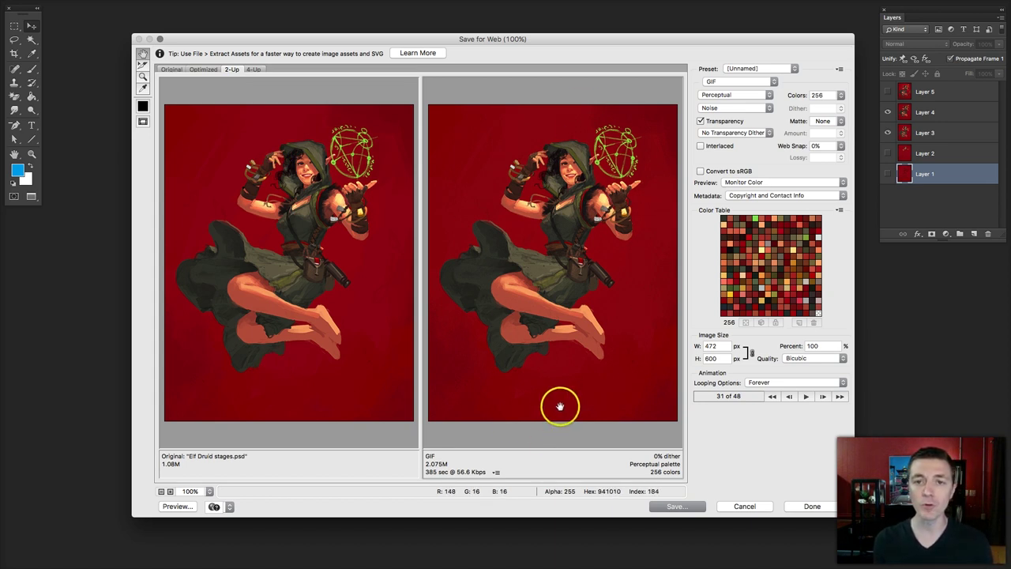
Keep the export format as GIF with Perceptual colour reduction and Noise dither.
click(714, 83)
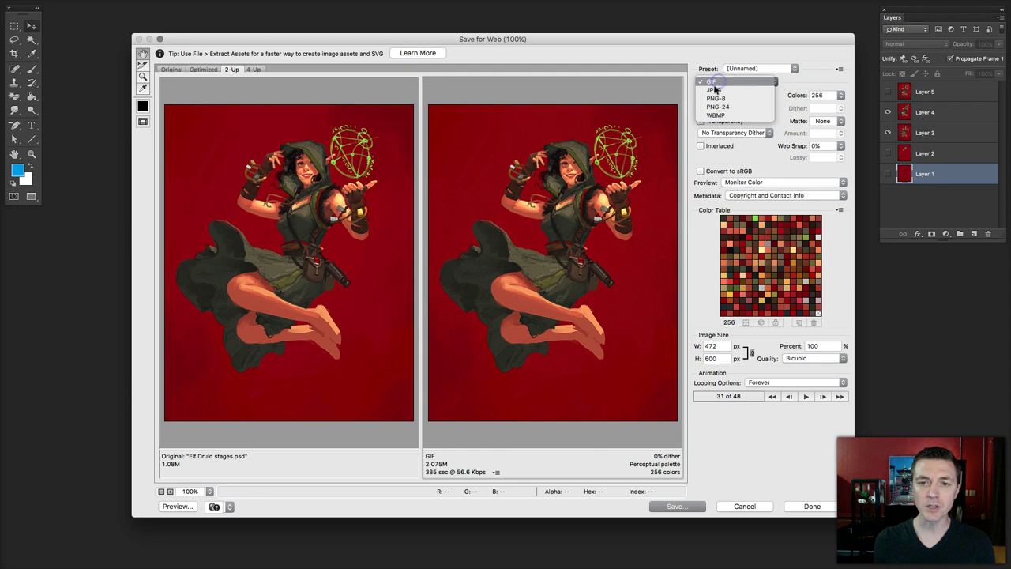
click(717, 90)
click(719, 84)
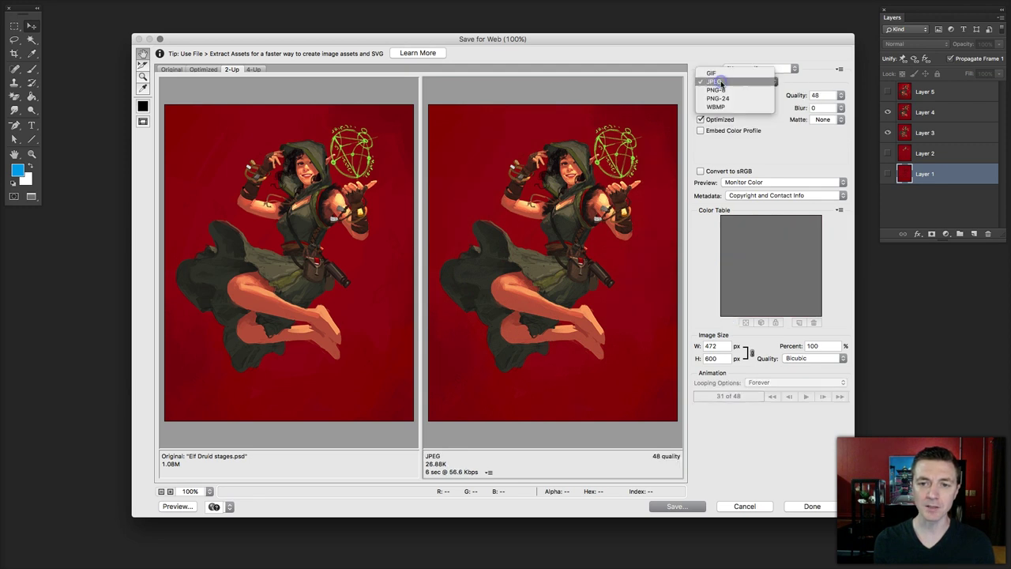
click(720, 74)
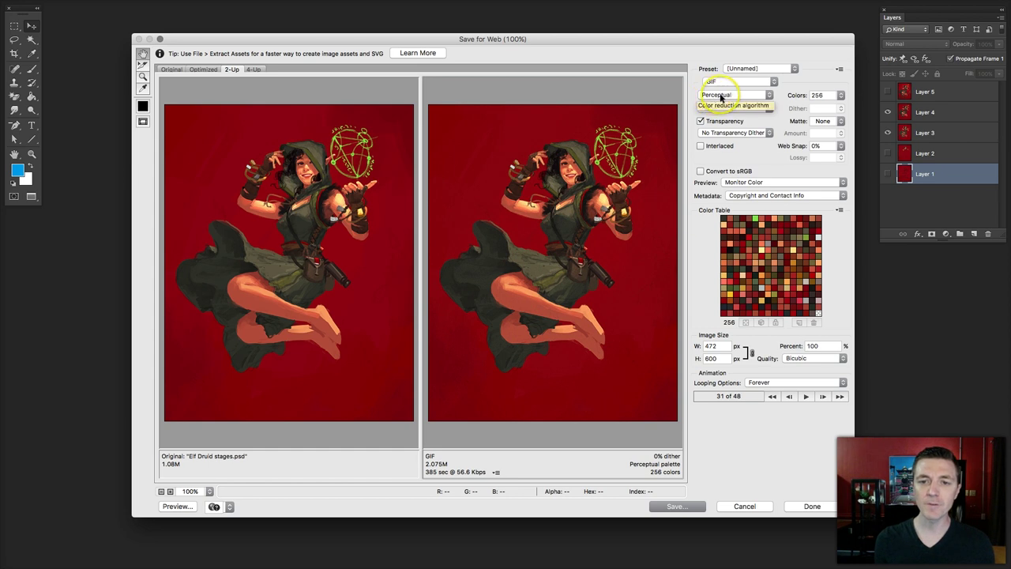
click(715, 95)
click(722, 95)
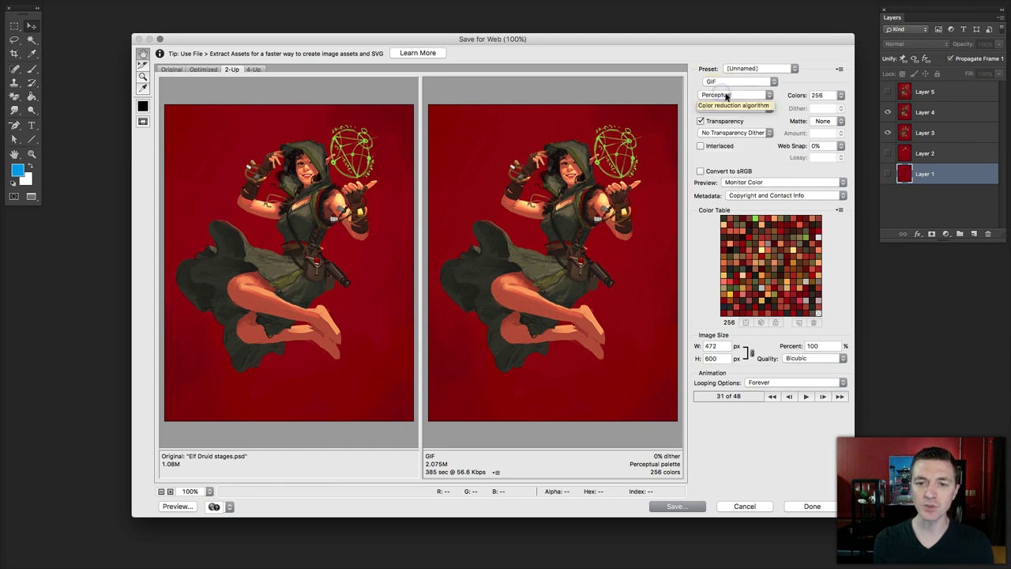
click(719, 108)
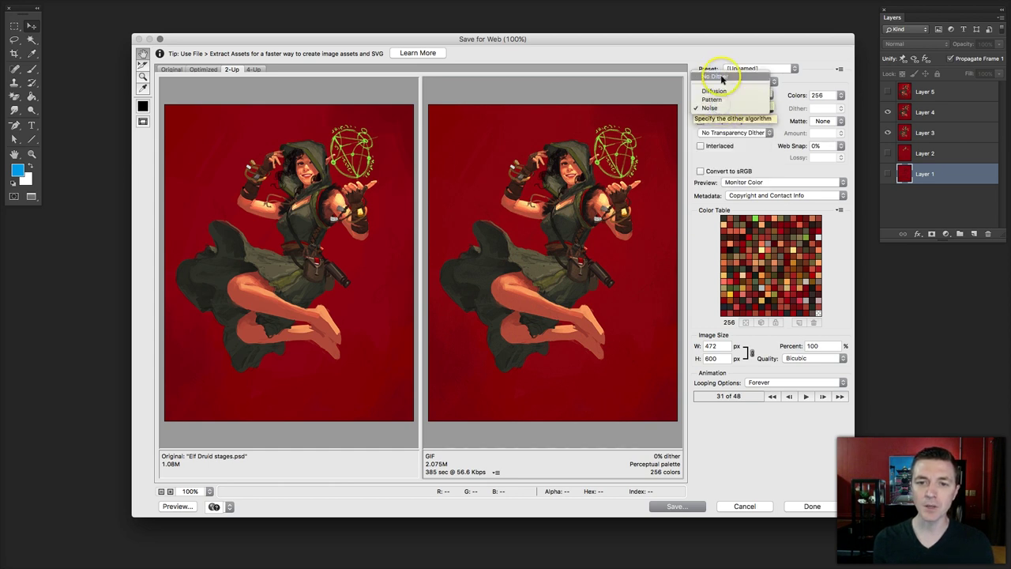
click(723, 108)
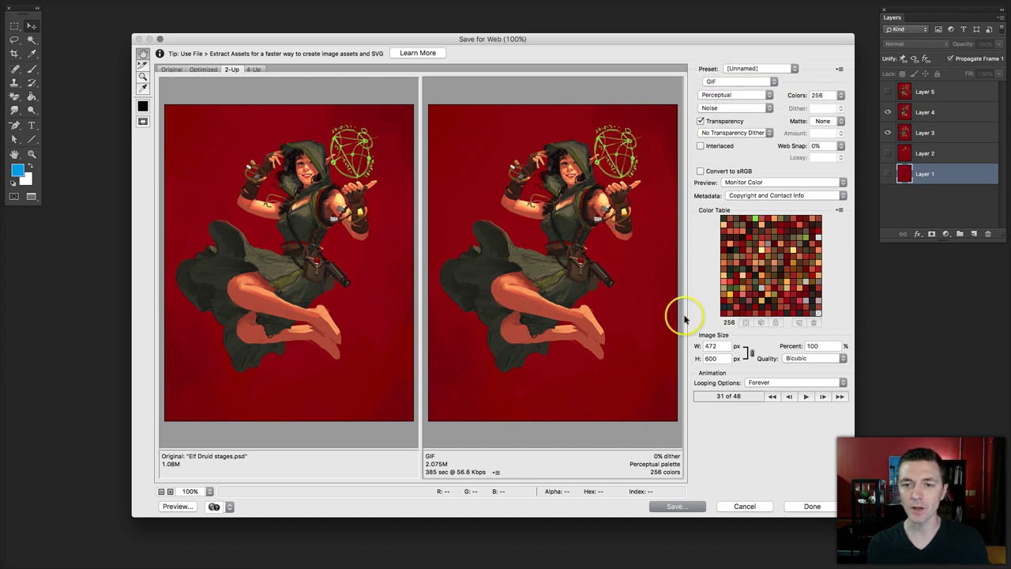
Save the animation as Elf-Druid-GIF.gif in the 33 Animated GIF folder.
click(684, 506)
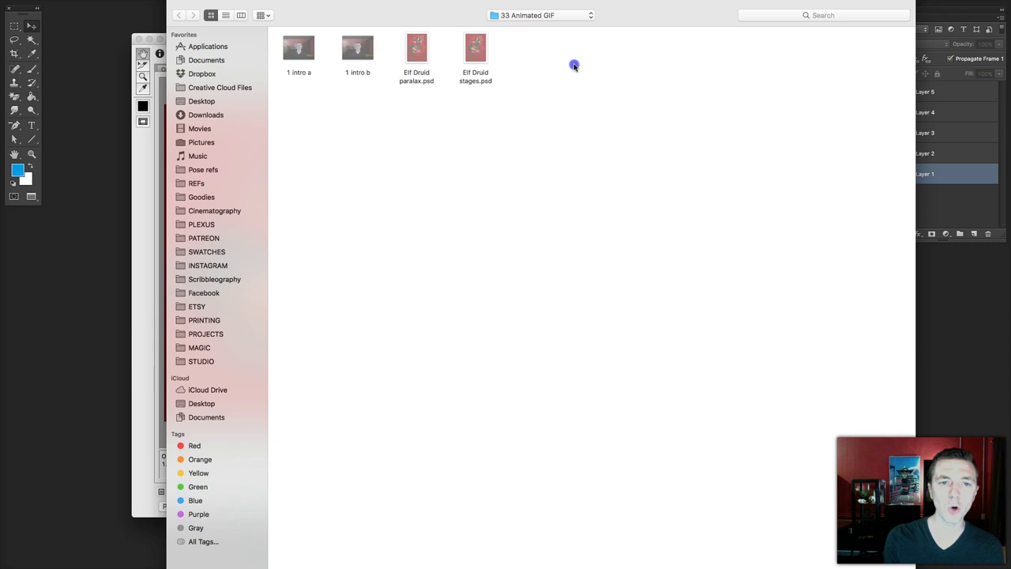
click(553, 86)
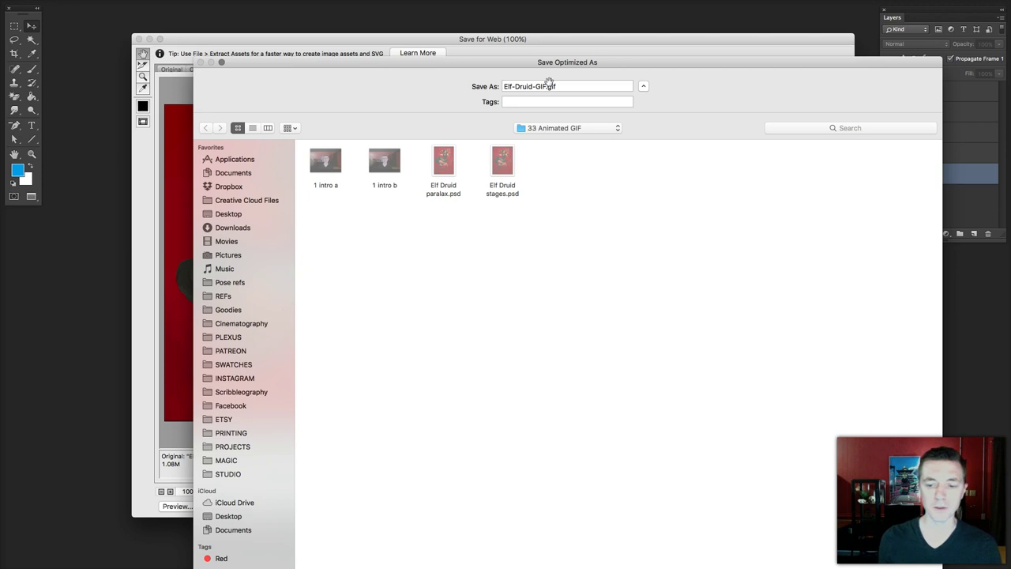
click(846, 68)
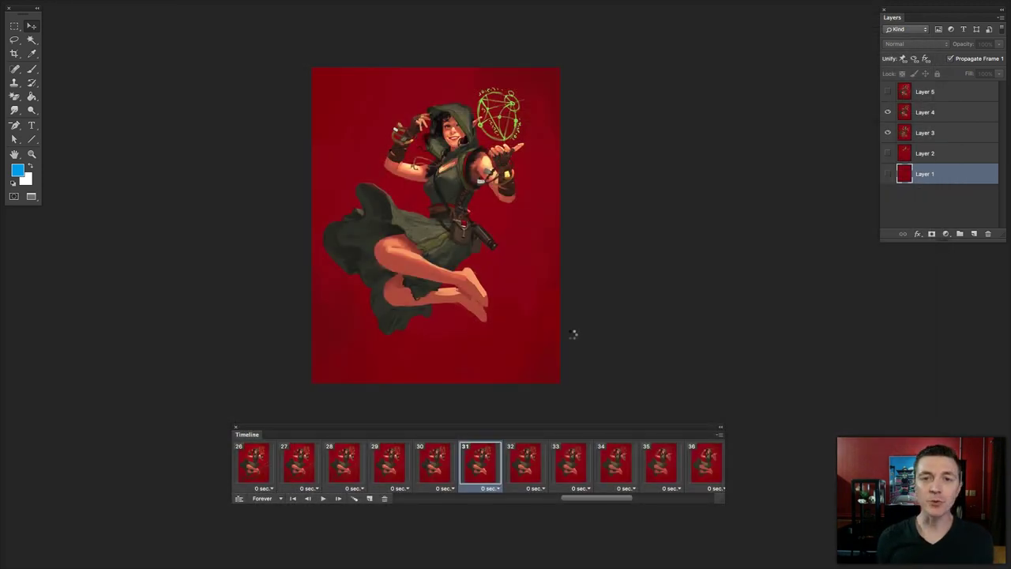